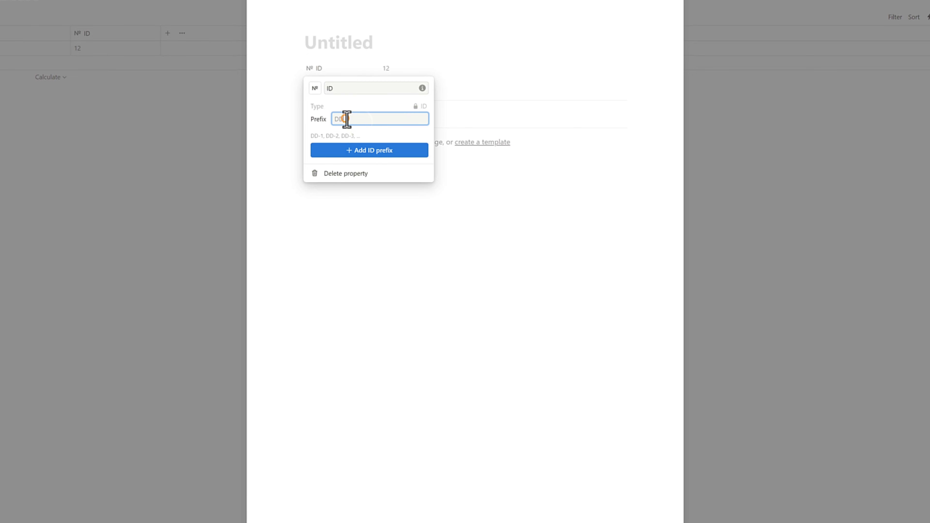
Step: Replace the ID property's DD prefix with SB so this page's ID reads SB-12
double_click(347, 119)
type("SB")
left_click(362, 124)
type("-")
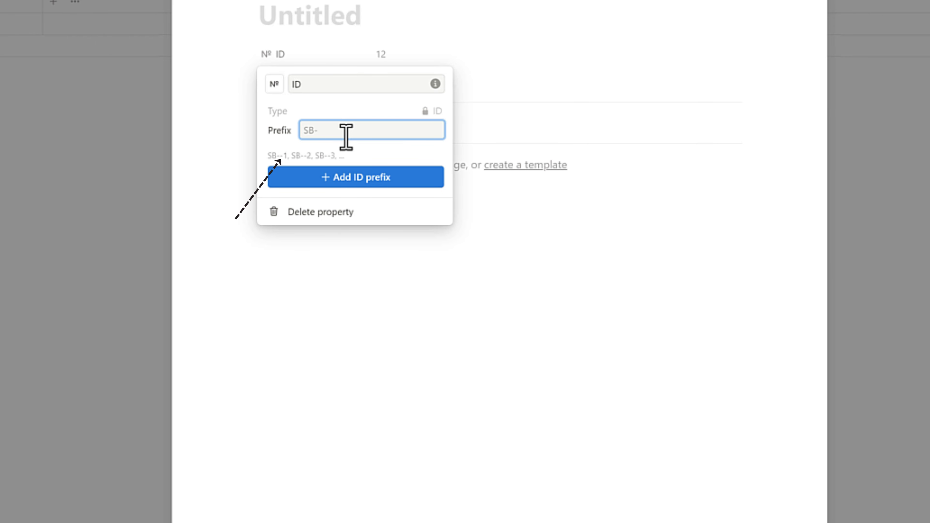
key("BackSpace")
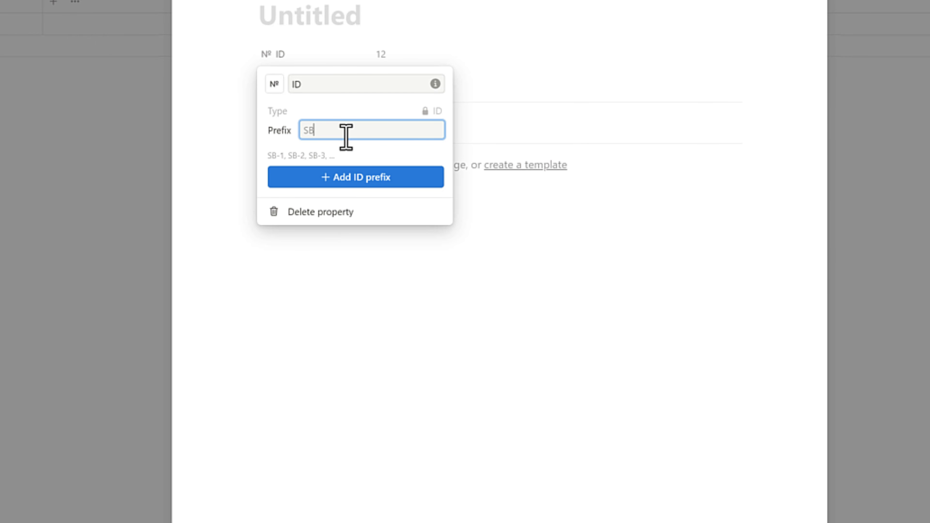
type("_")
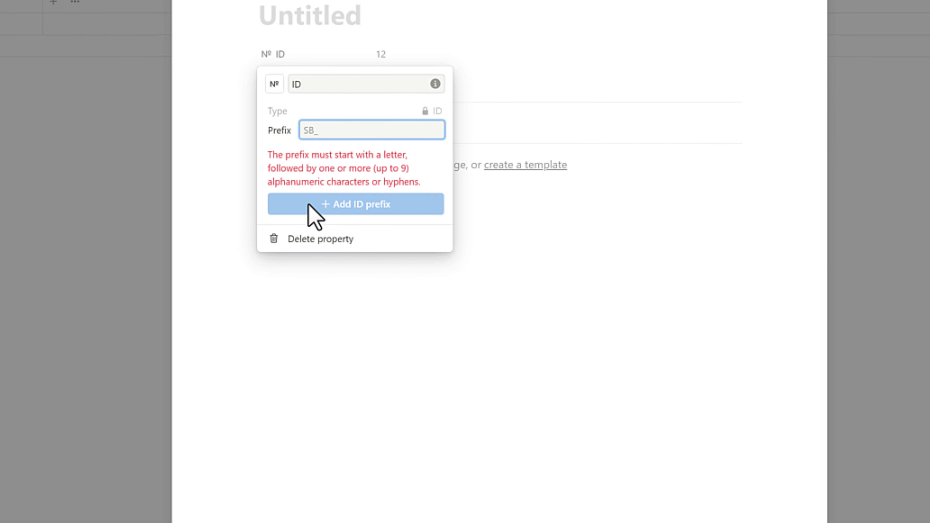
left_click_drag(284, 183, 346, 183)
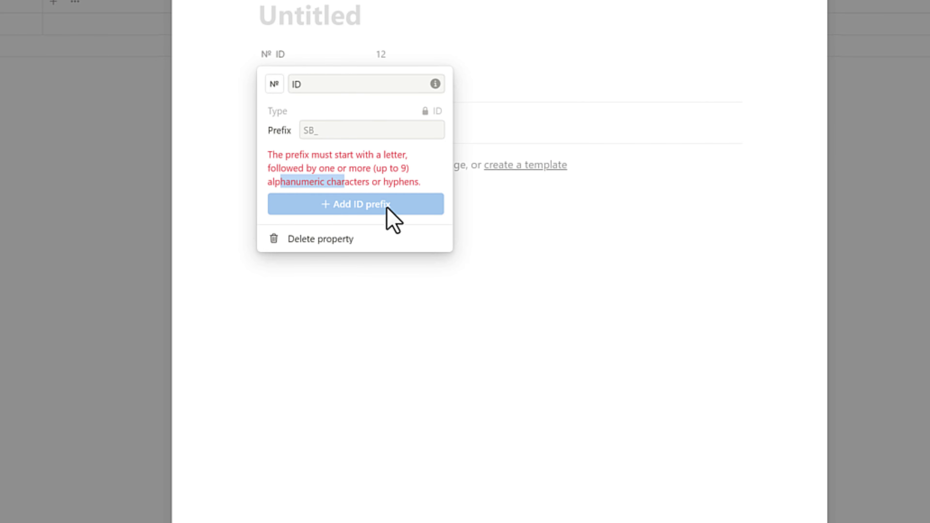
left_click(336, 132)
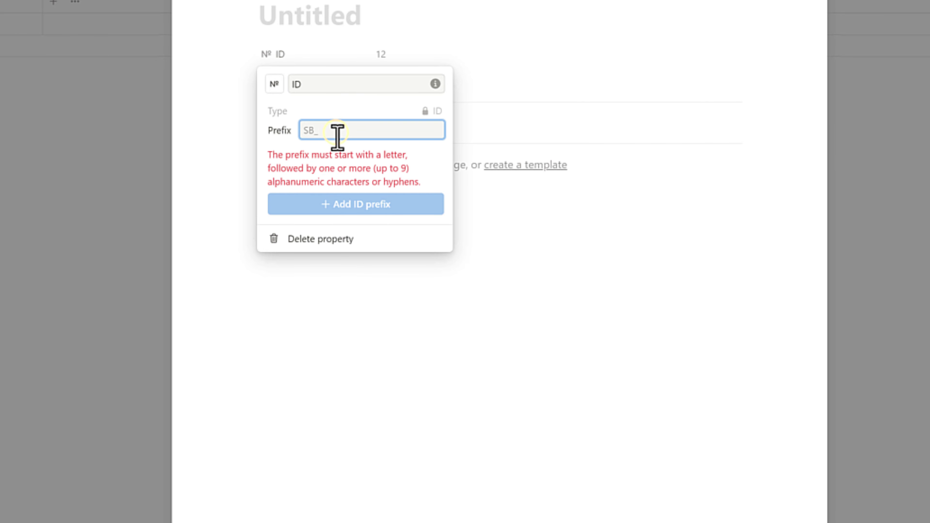
key("BackSpace")
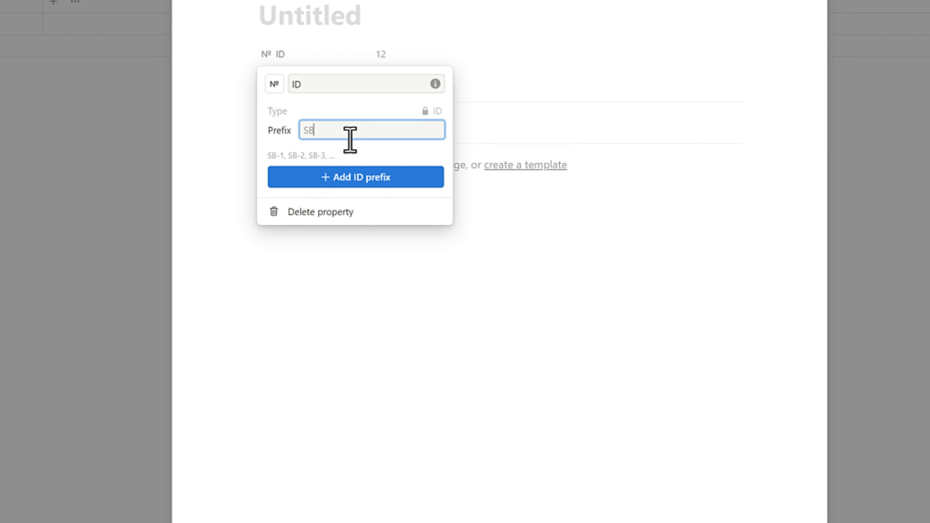
left_click(359, 178)
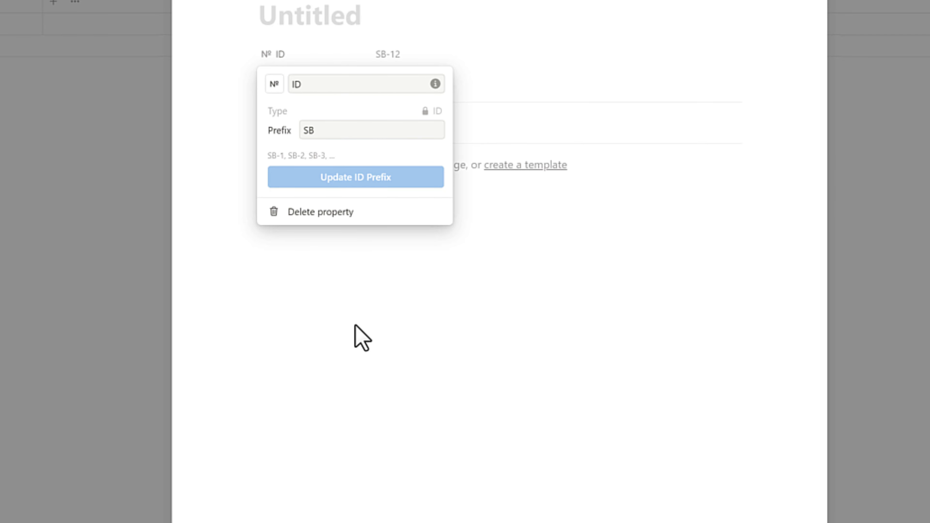
left_click(332, 4)
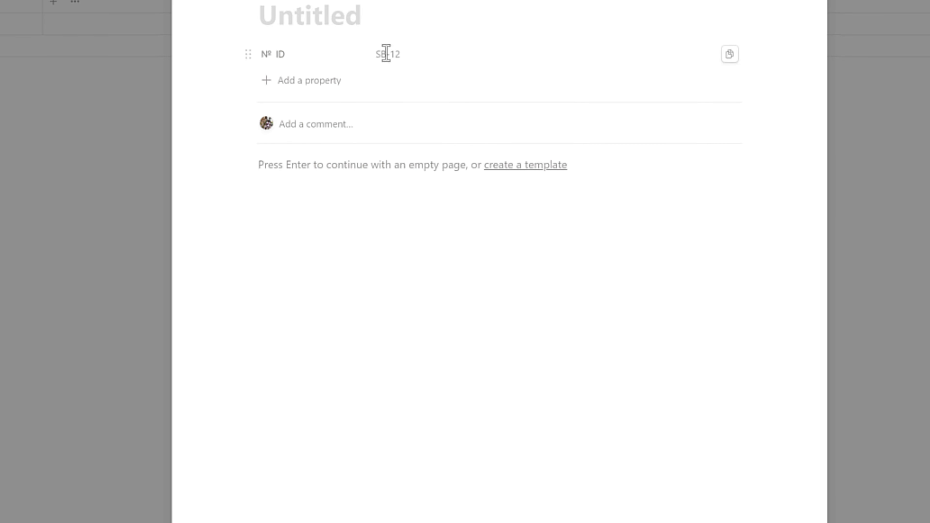
left_click(372, 55)
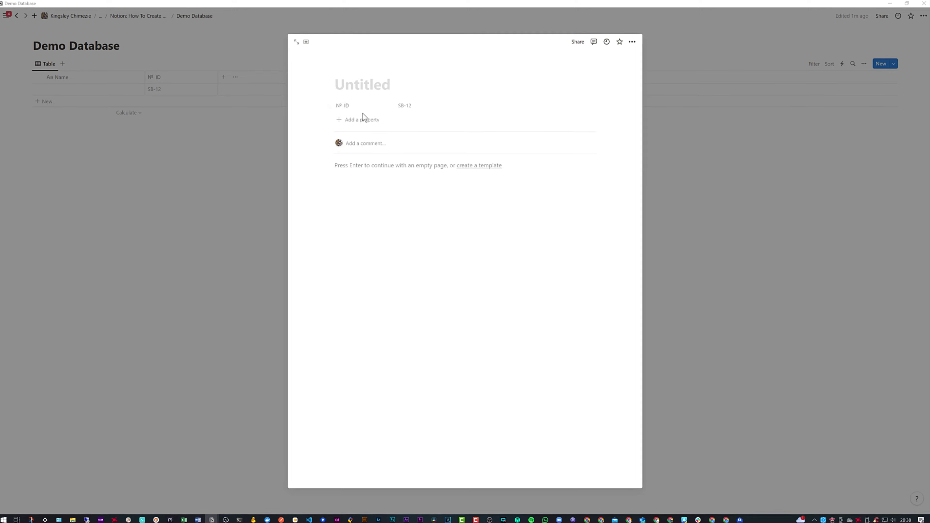
Step: Add a new Formula property named 'id() Formula'
left_click(361, 120)
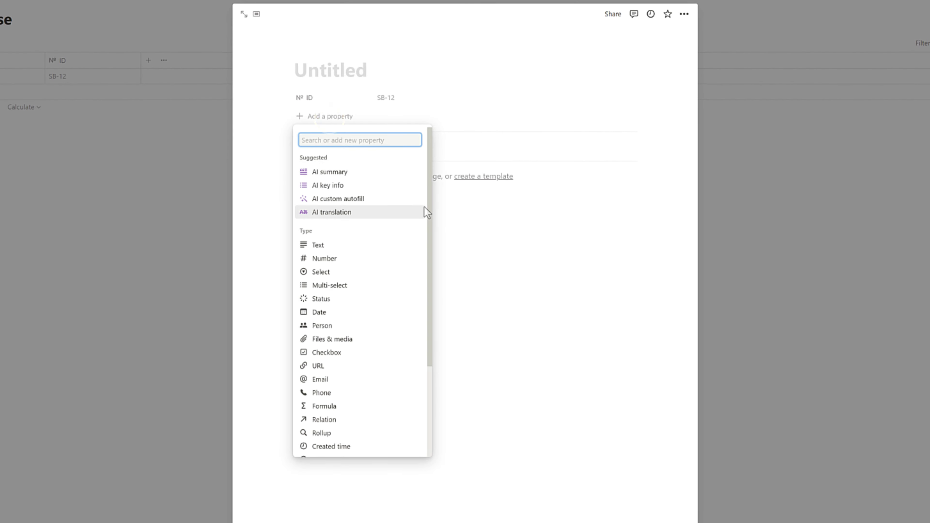
type("f")
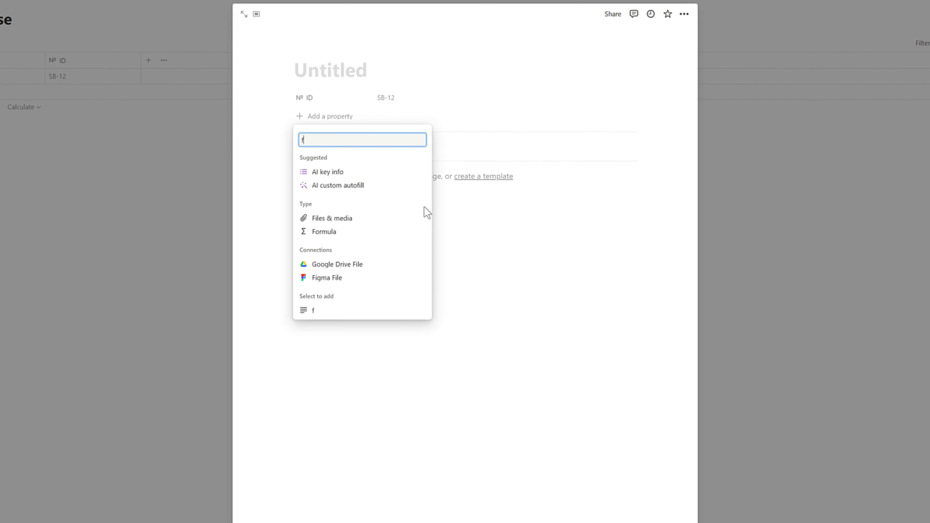
type("orm")
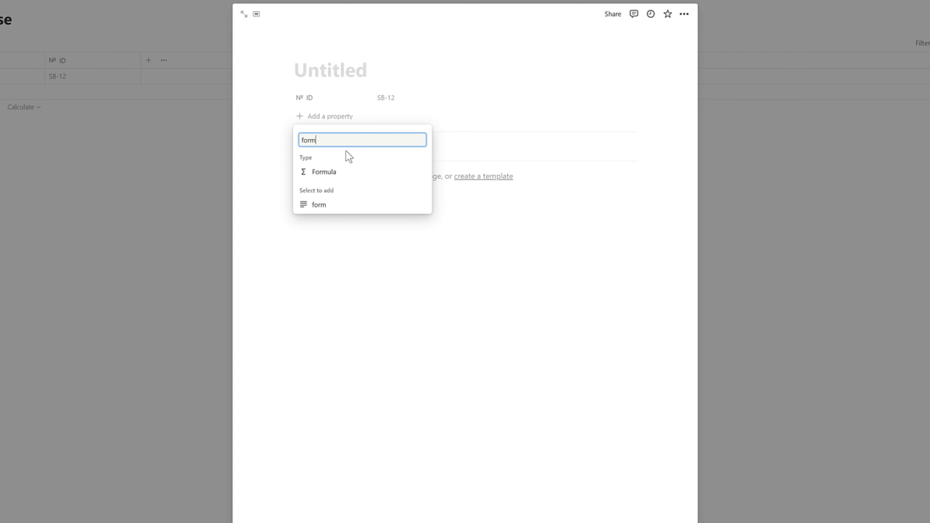
left_click(347, 173)
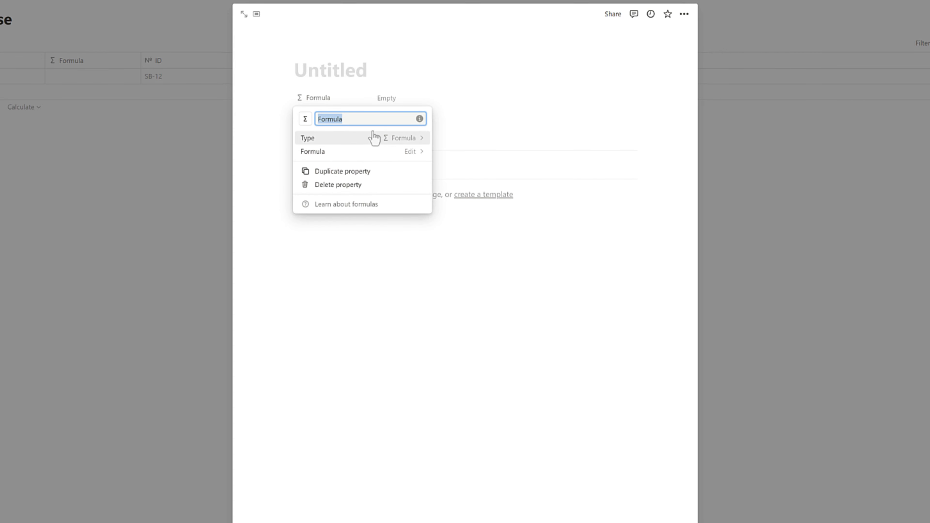
key("Left")
type("id")
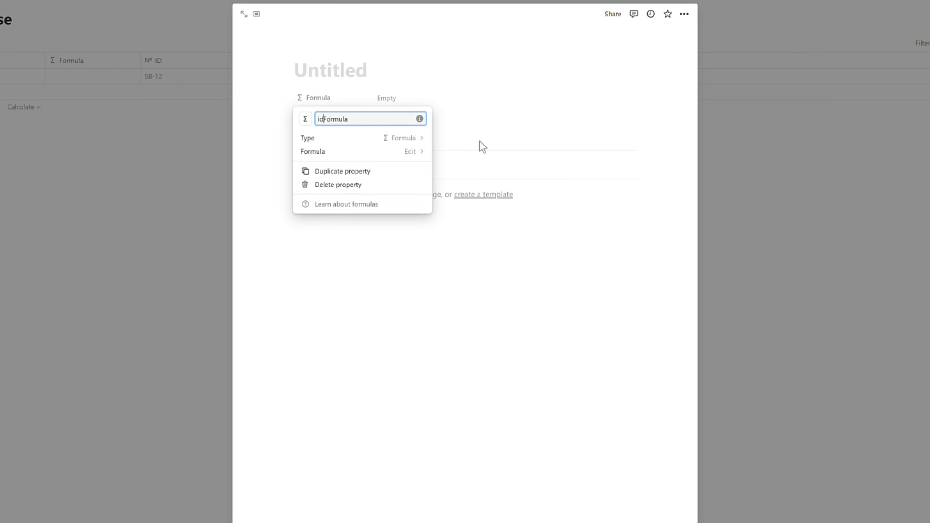
type("()")
key("Return")
Step: Set the id() Formula property's formula to id() so it shows the page's identifier
left_click(431, 118)
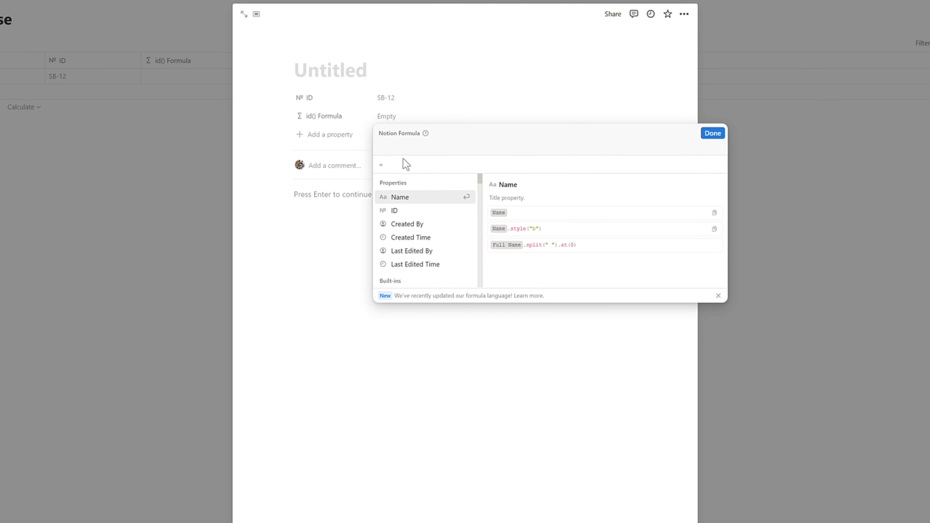
type("id")
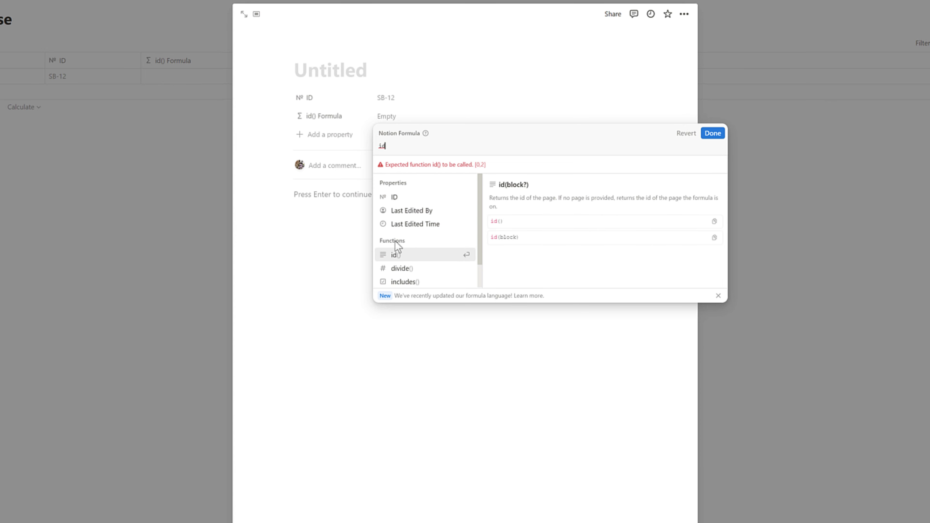
left_click(405, 259)
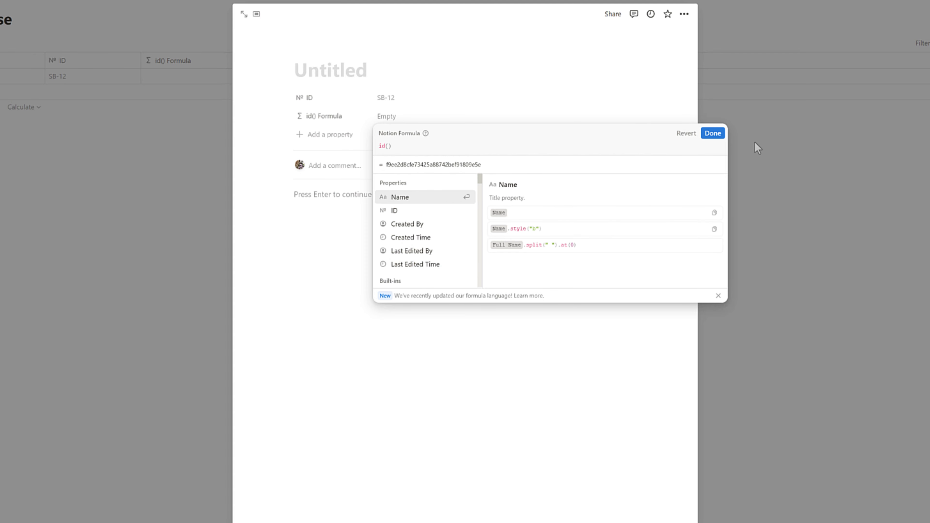
left_click(709, 135)
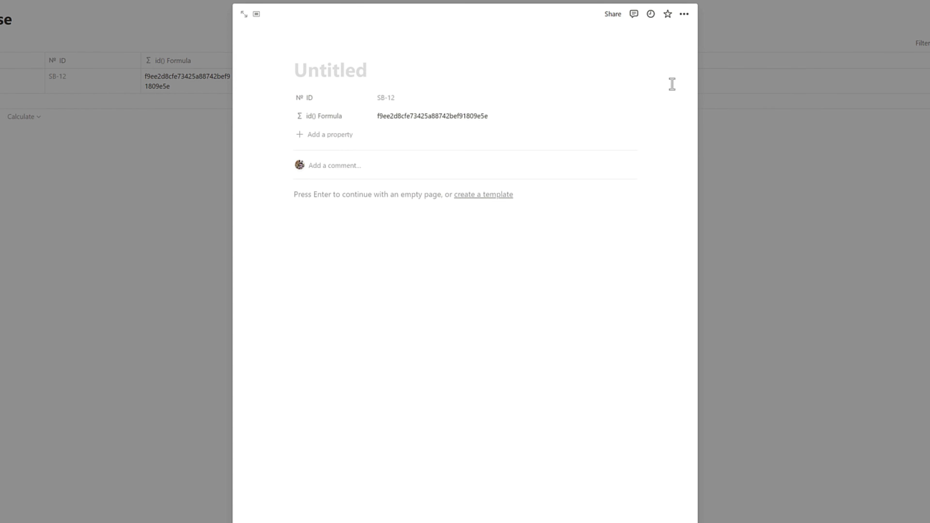
Step: Copy this page's link and paste it as a plain URL on the empty page line
left_click(685, 16)
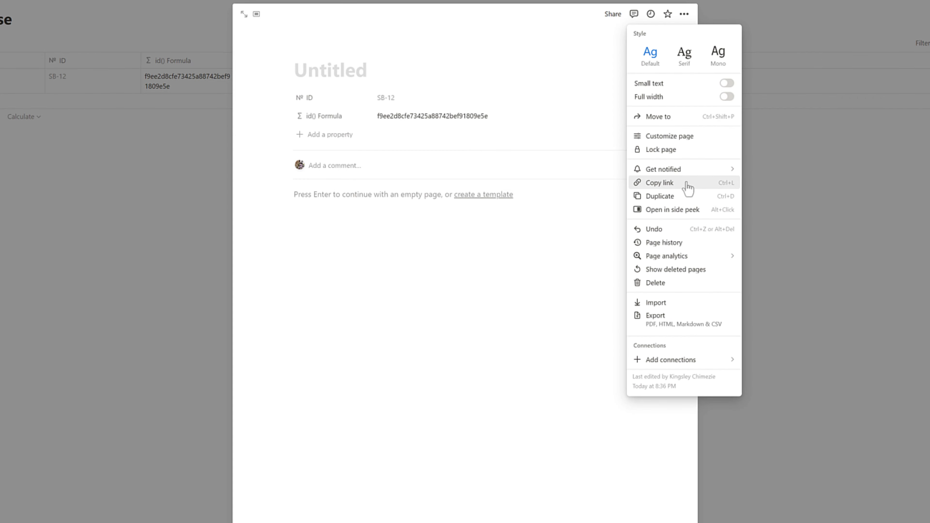
left_click(680, 186)
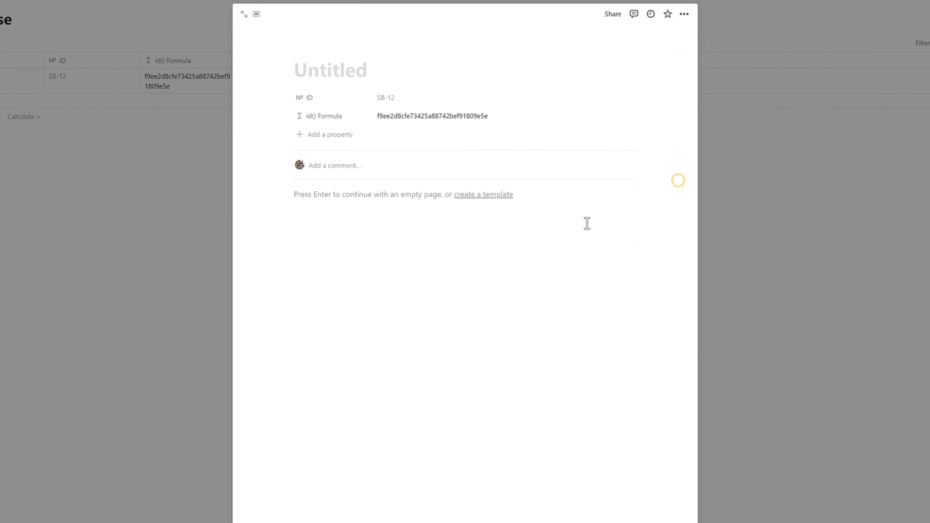
left_click(493, 223)
key("ctrl+v")
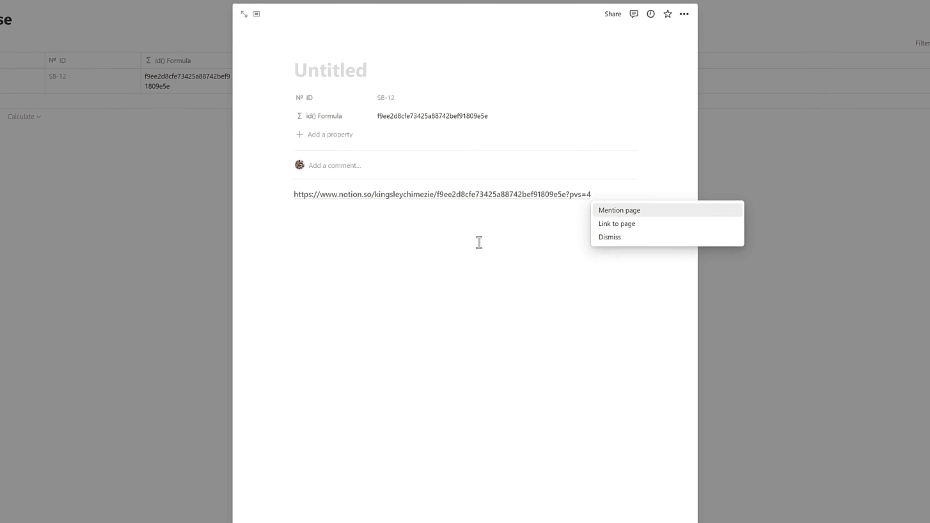
left_click(477, 242)
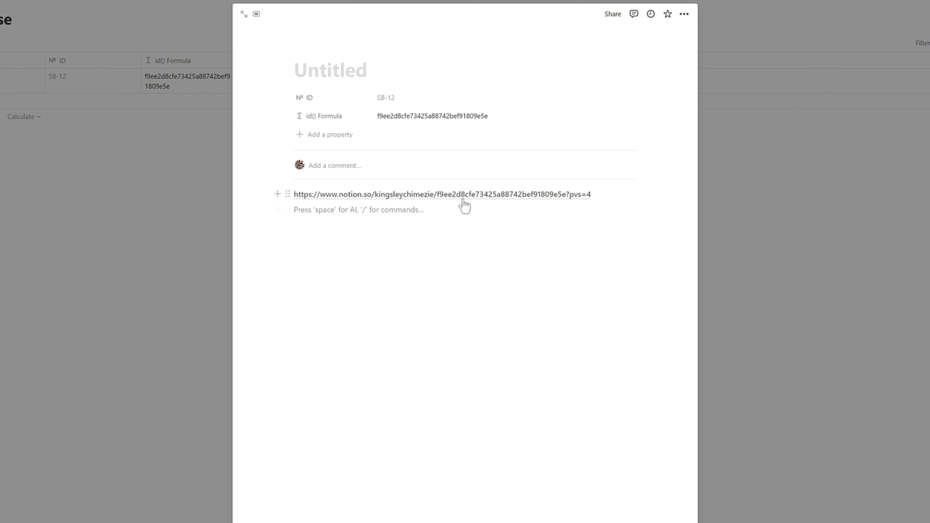
mouse_move(450, 198)
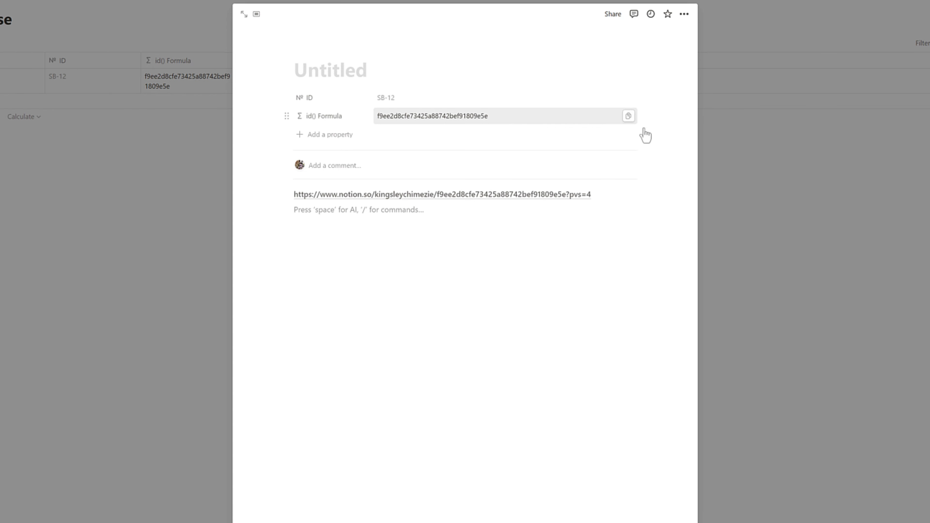
left_click(340, 136)
left_click(342, 138)
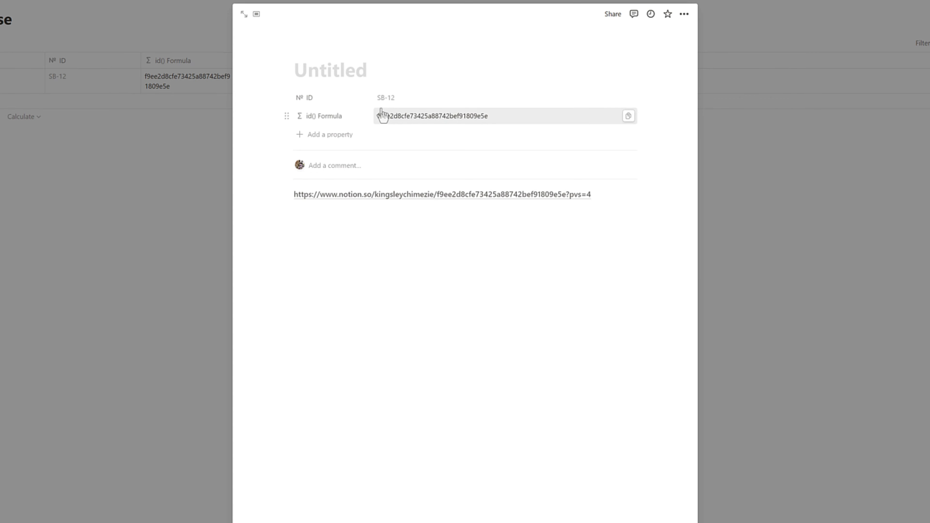
Step: Add a Formula property named 'Prefix with text' and move it below id() Formula
left_click(331, 136)
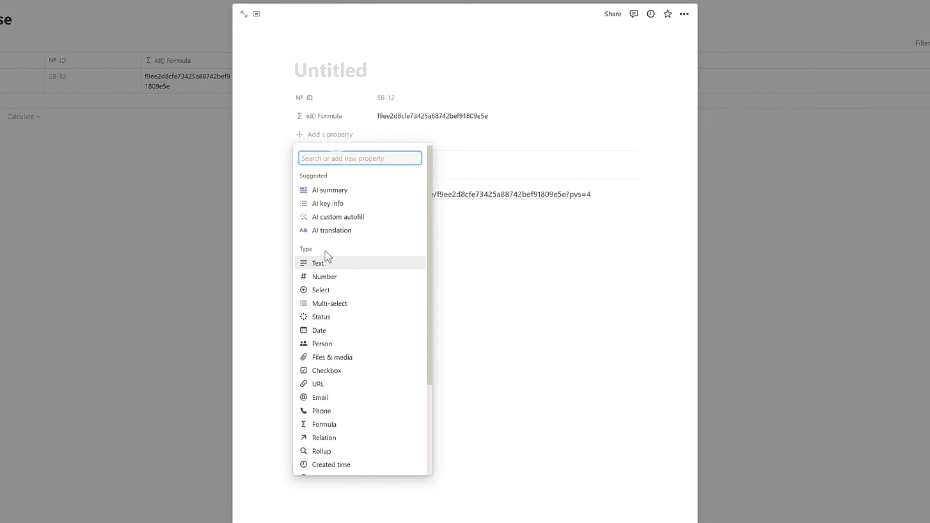
type("form")
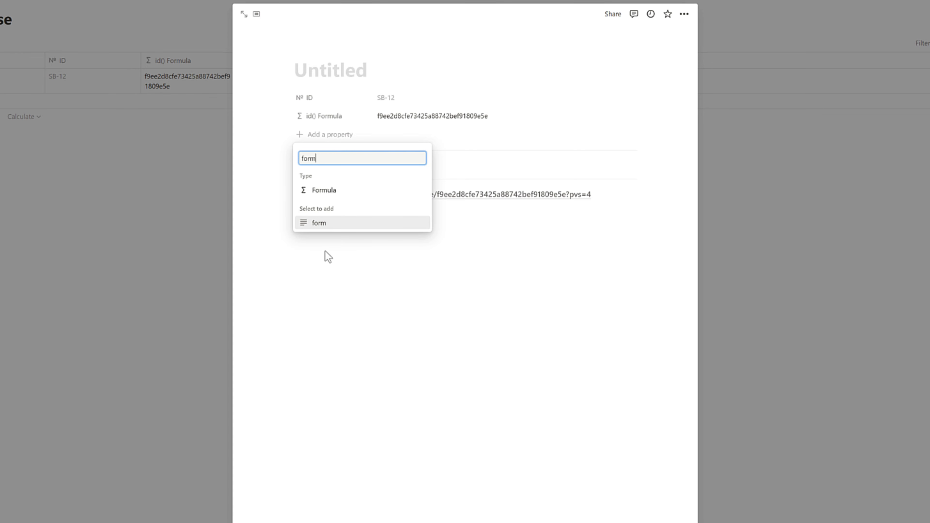
type("a")
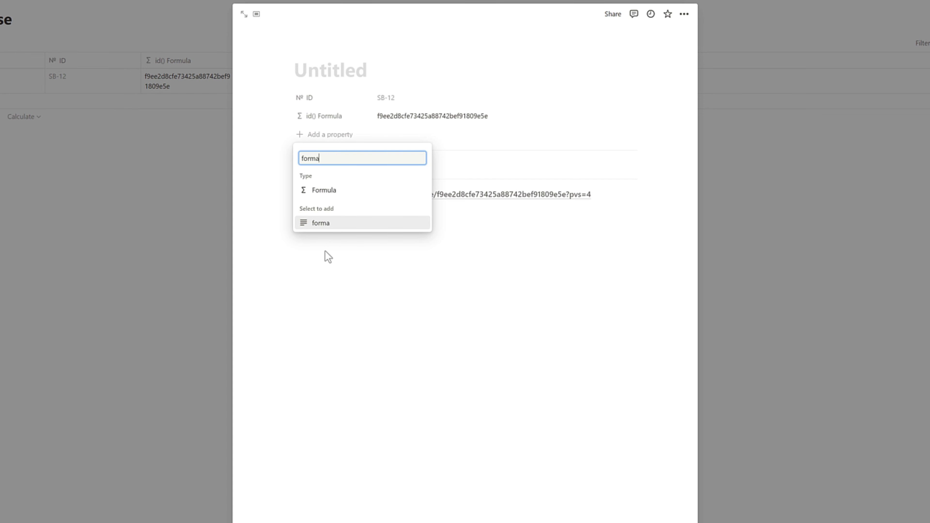
left_click(333, 191)
type("Prefix")
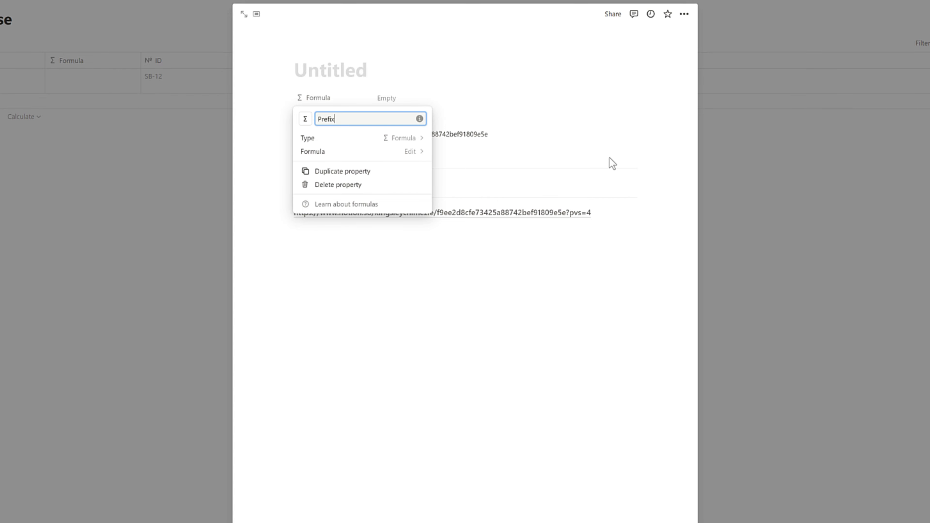
type(" with text")
key("Return")
left_click_drag(367, 118, 359, 142)
Step: Set Prefix with text's formula to "SB_ID-" + id() and save it
left_click(403, 135)
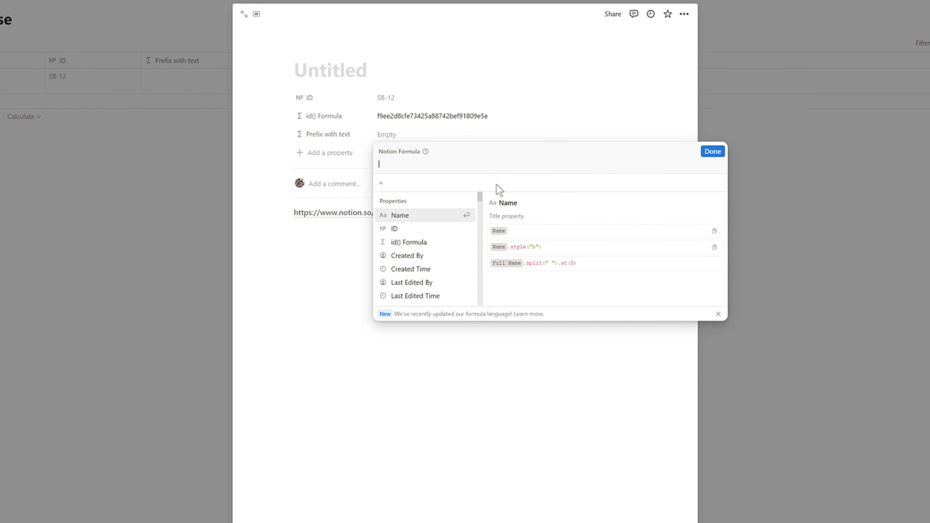
type("\"")
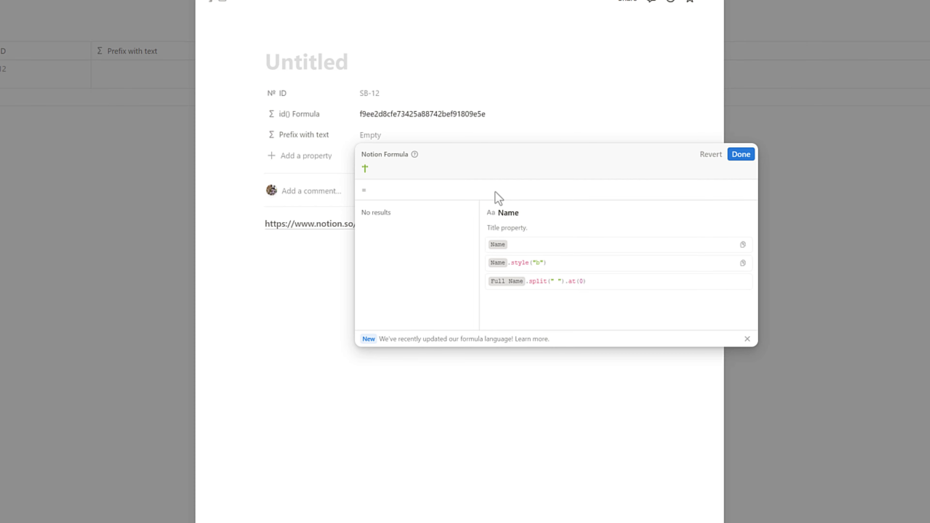
type("SB_ID-")
left_click(410, 171)
type("+")
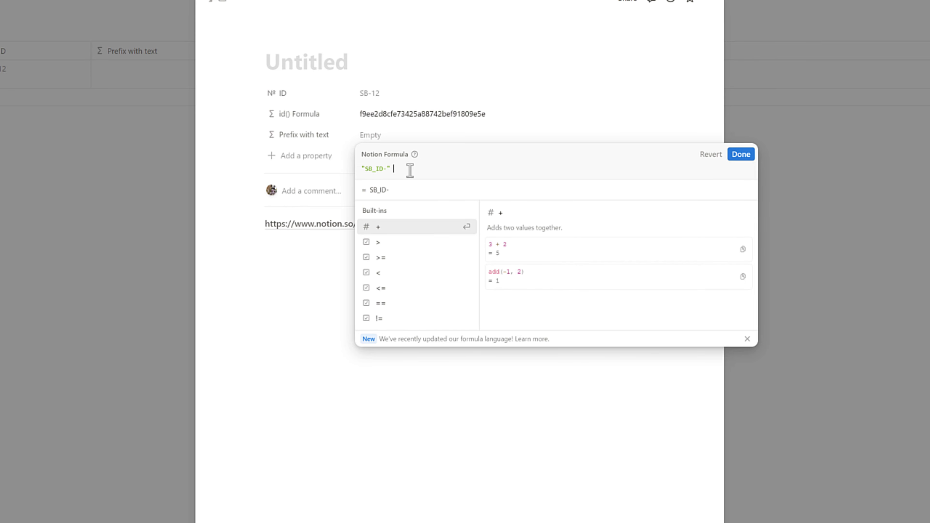
key("BackSpace")
key("BackSpace")
key("BackSpace")
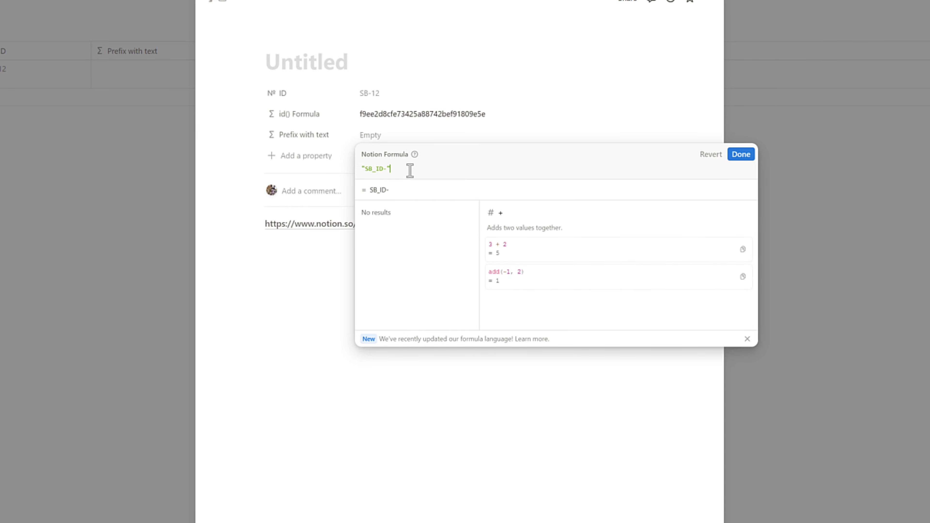
type("+")
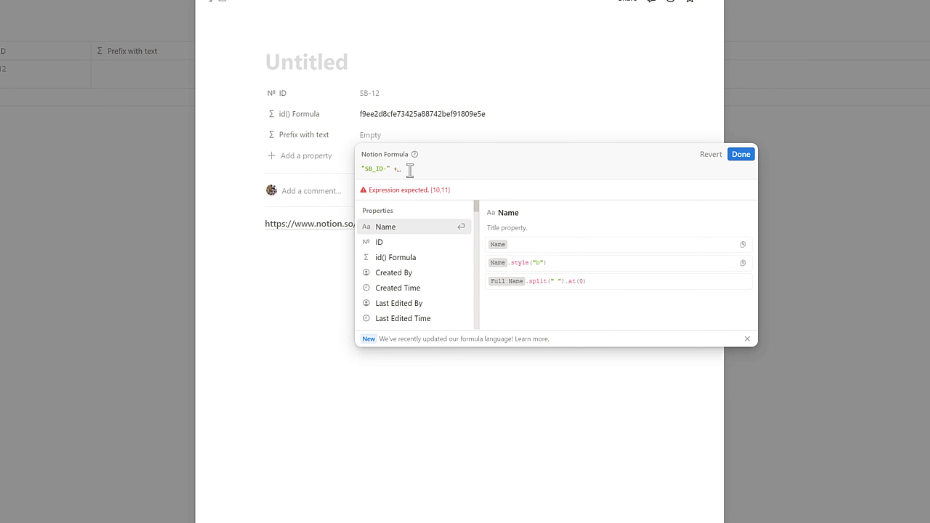
type("I")
key("BackSpace")
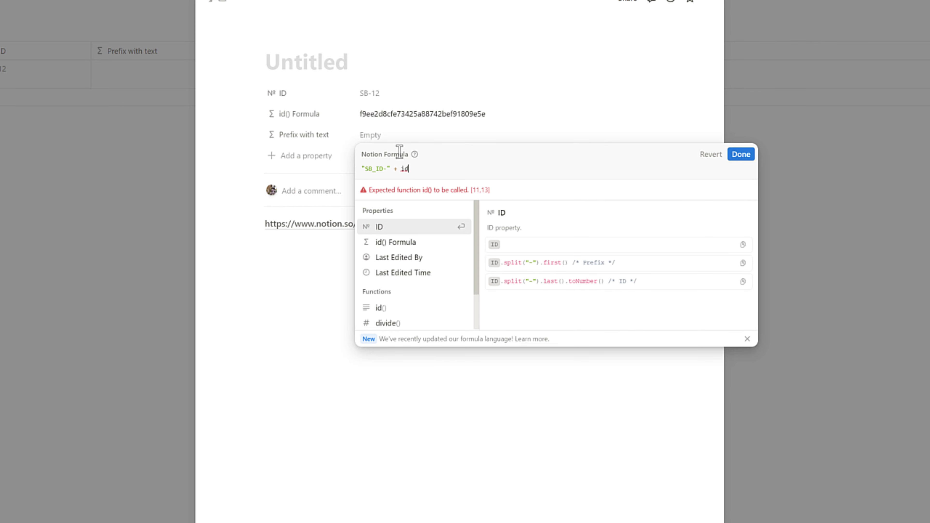
left_click(400, 308)
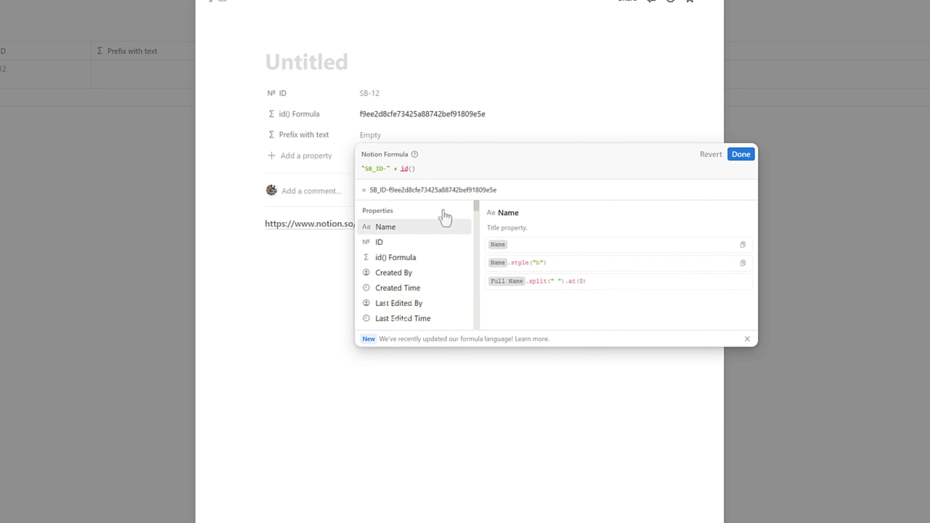
left_click_drag(376, 190, 486, 190)
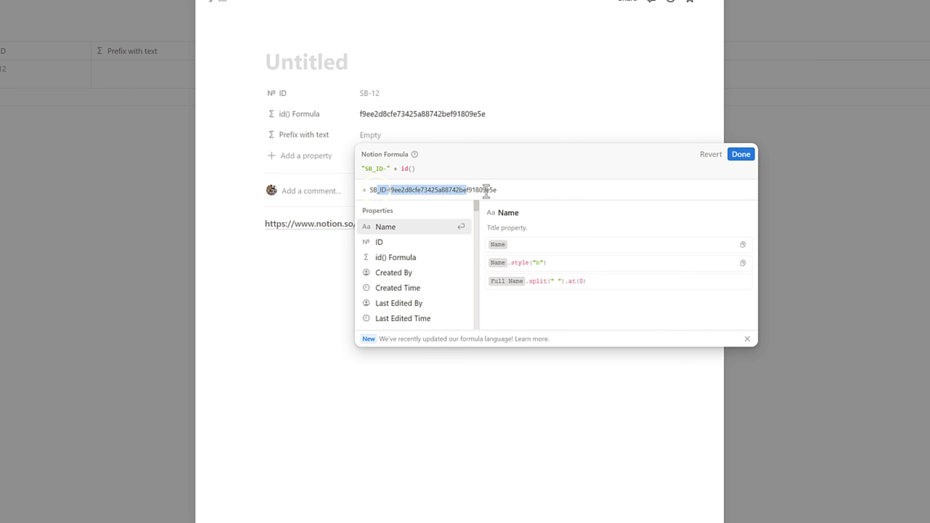
left_click(741, 154)
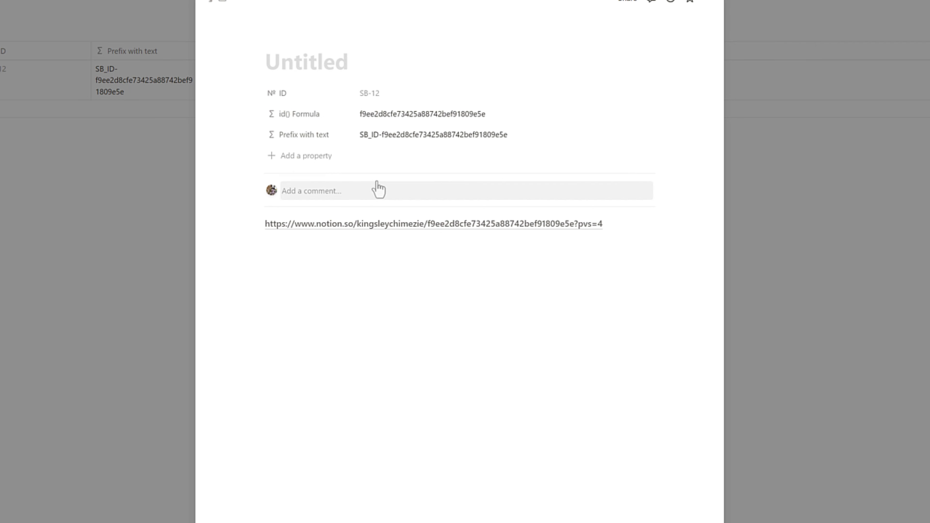
Step: Add another Formula property and name it 'Prefix with link'
left_click(293, 157)
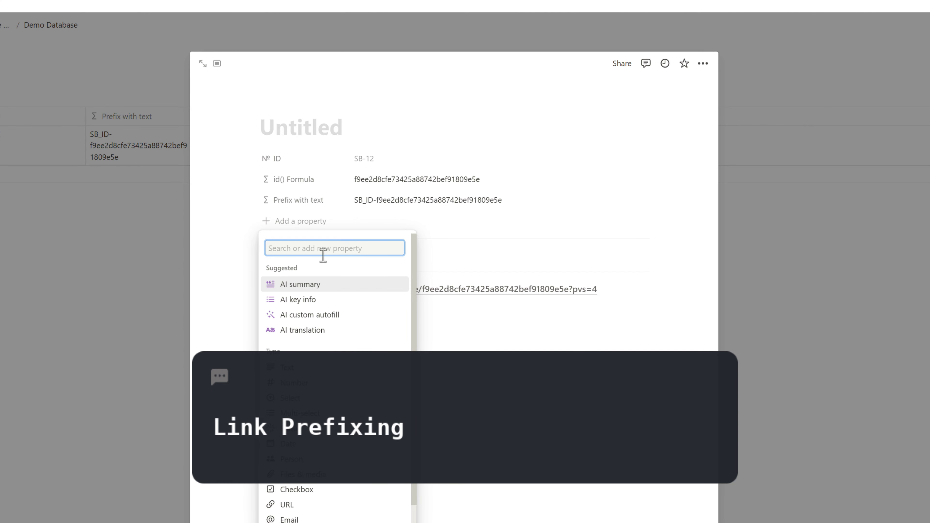
type("fior")
key("BackSpace")
key("BackSpace")
key("BackSpace")
key("BackSpace")
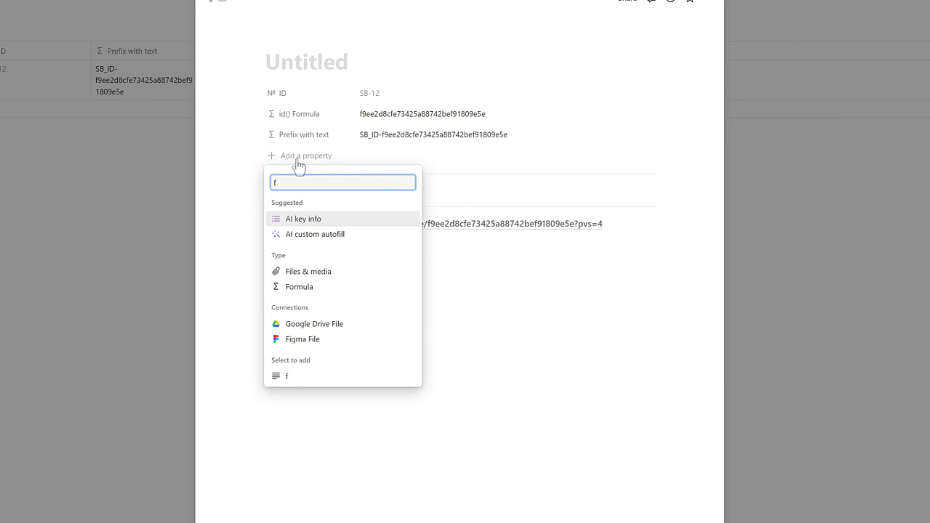
type("for")
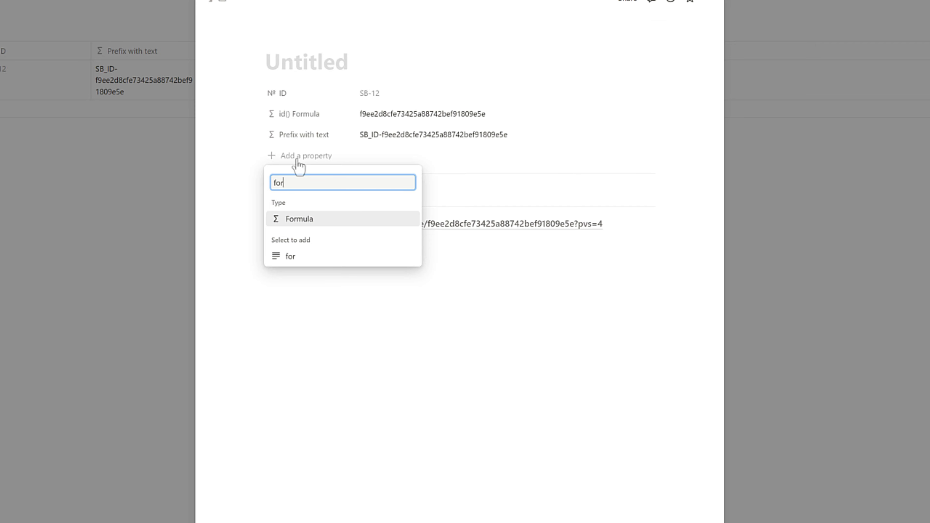
left_click(334, 221)
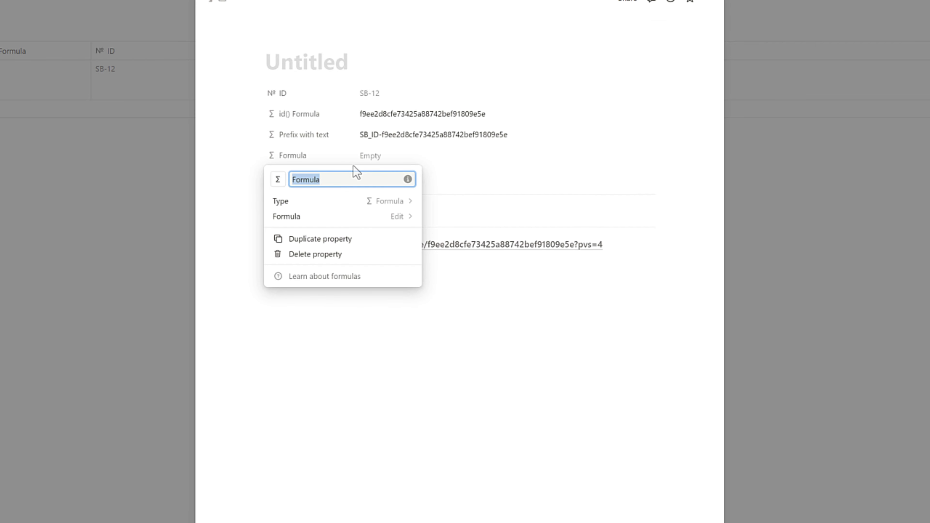
type("P")
key("Return")
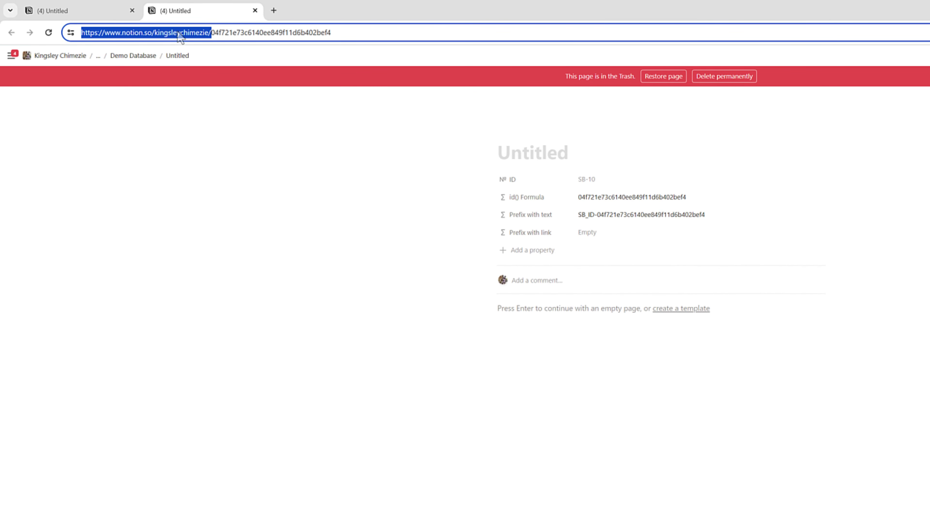
Step: Copy the notion.so workspace portion of the Chrome address bar and return to Notion
right_click(179, 34)
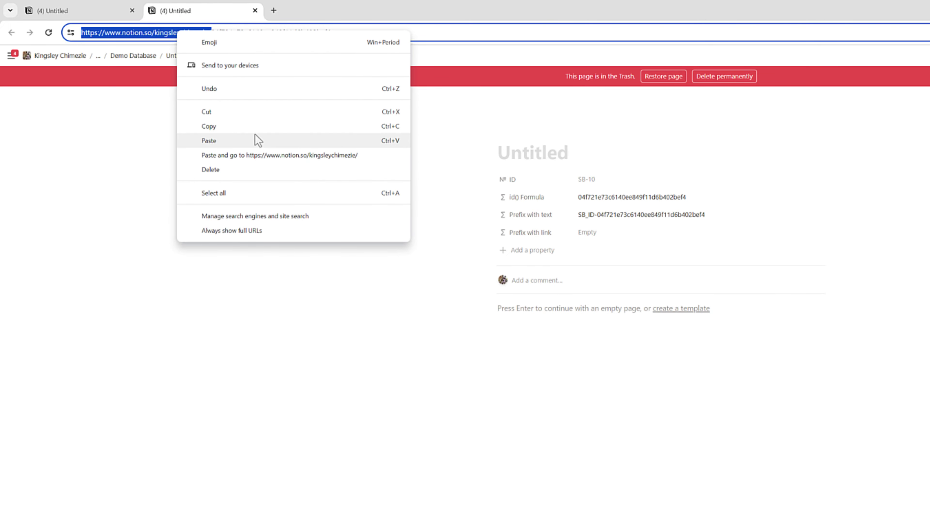
left_click(256, 126)
key("alt+Tab")
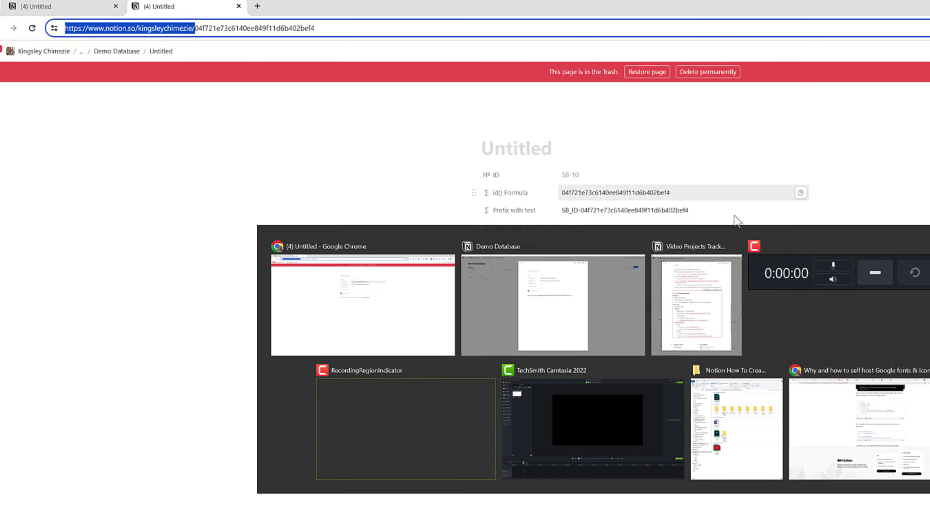
Step: Set Prefix with link's formula to the quoted workspace URL + id(), then test the link
left_click(382, 154)
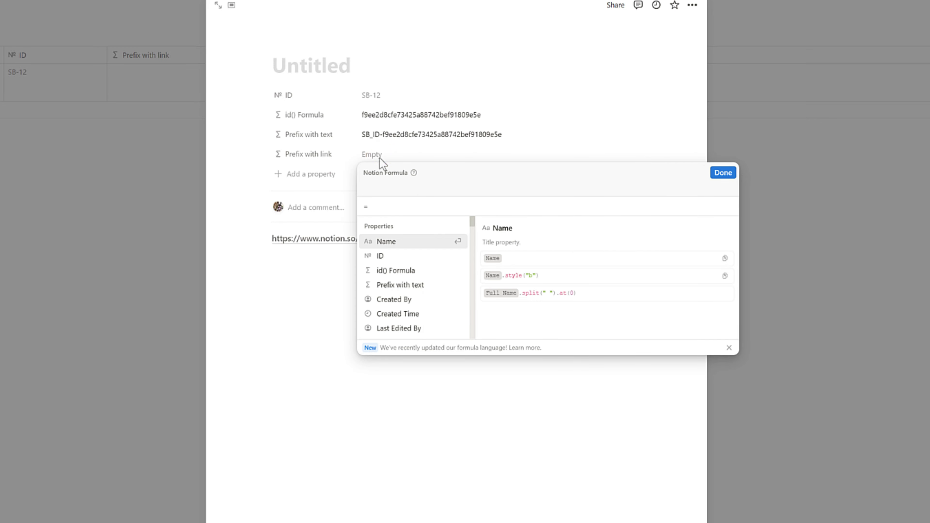
type("\"")
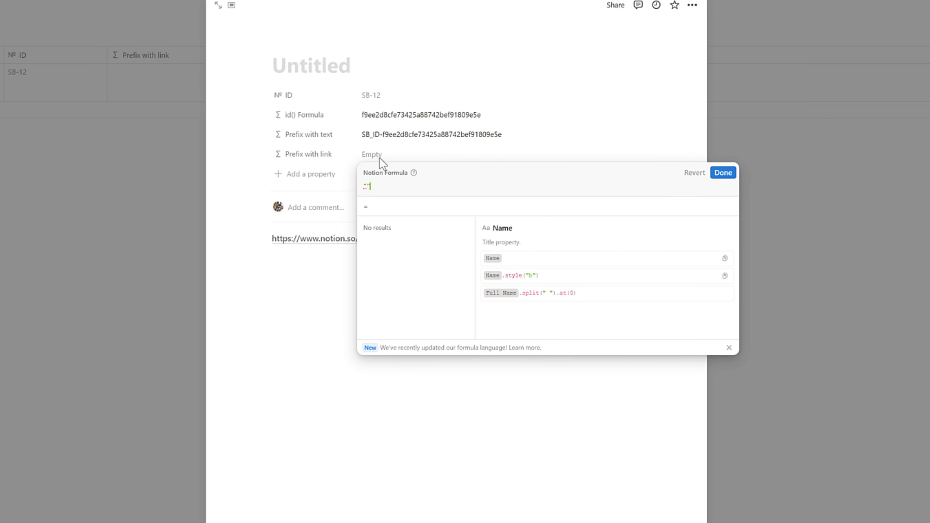
key("ctrl+v")
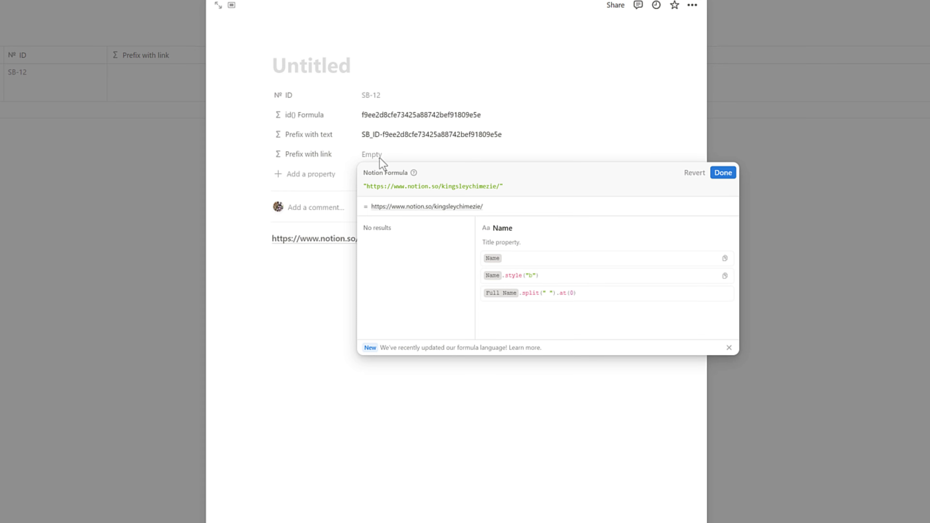
type("\"+")
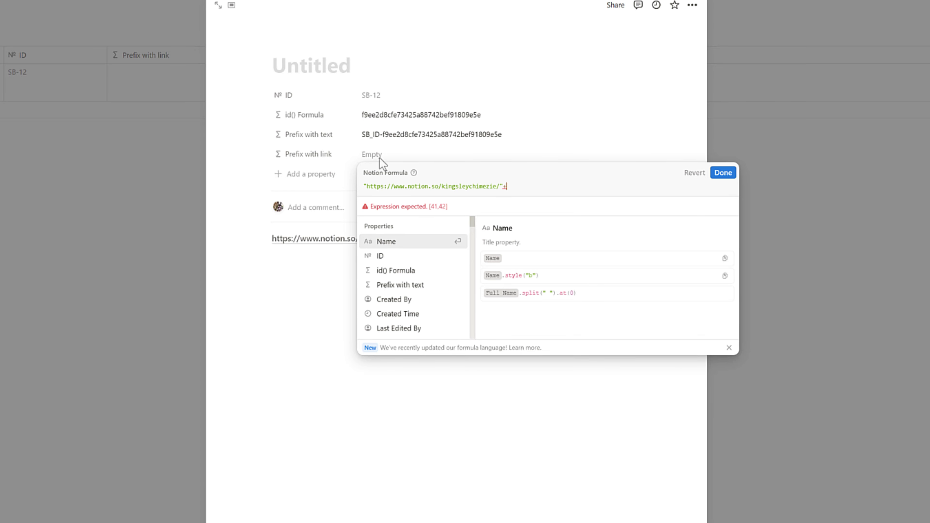
type("id")
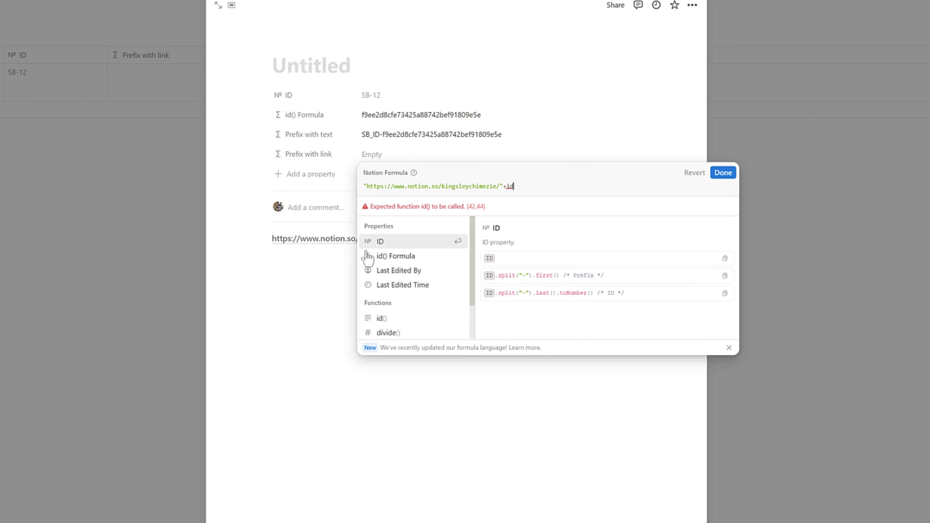
left_click(382, 319)
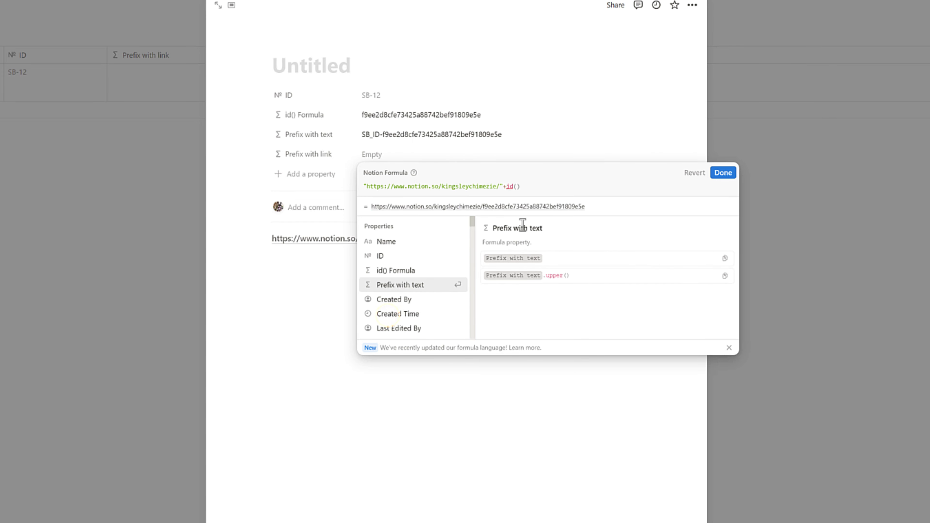
left_click(722, 173)
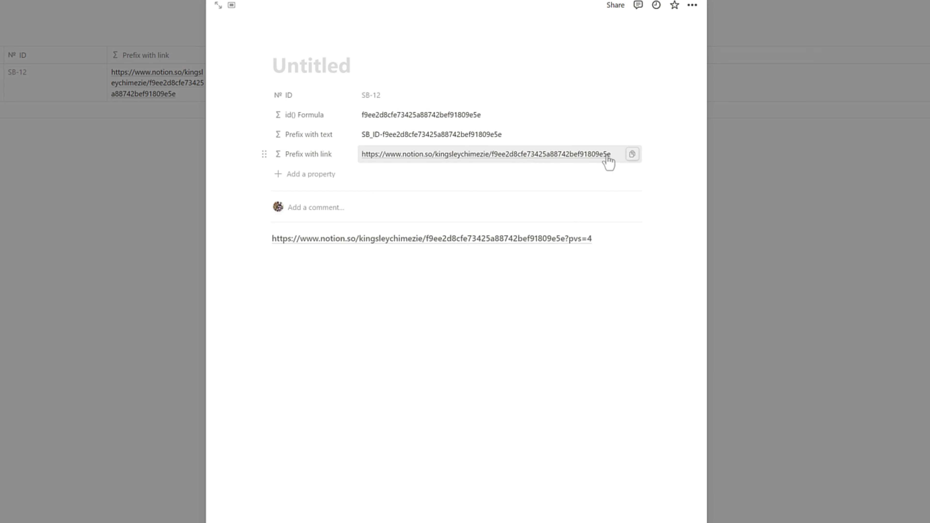
left_click(588, 155)
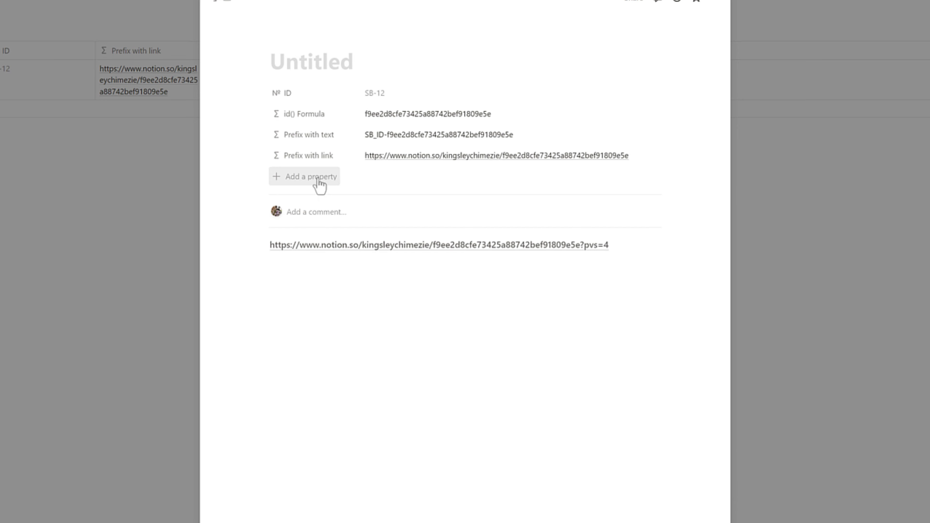
Step: Add a Formula property named 'Prefix with date' and move it below Prefix with link
left_click(319, 186)
type("for")
left_click(343, 241)
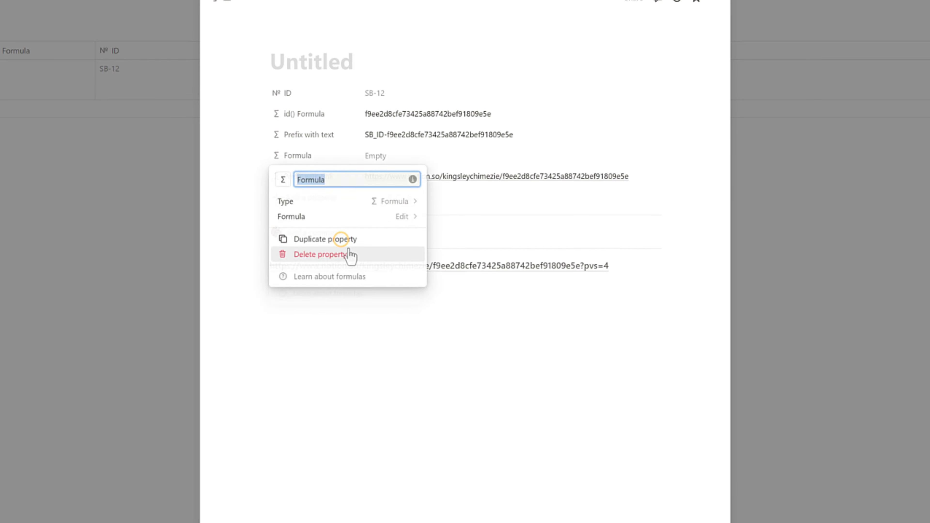
type("Prefix with d")
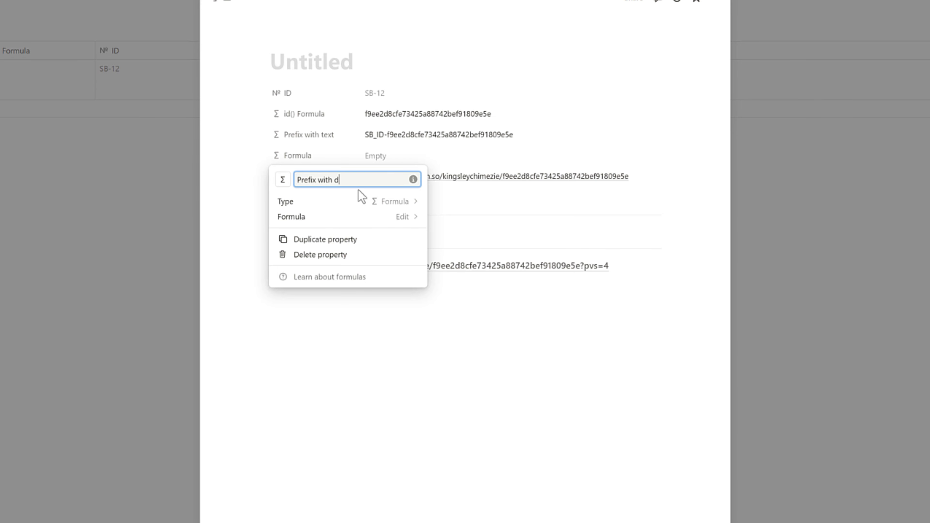
type("ate")
left_click(464, 209)
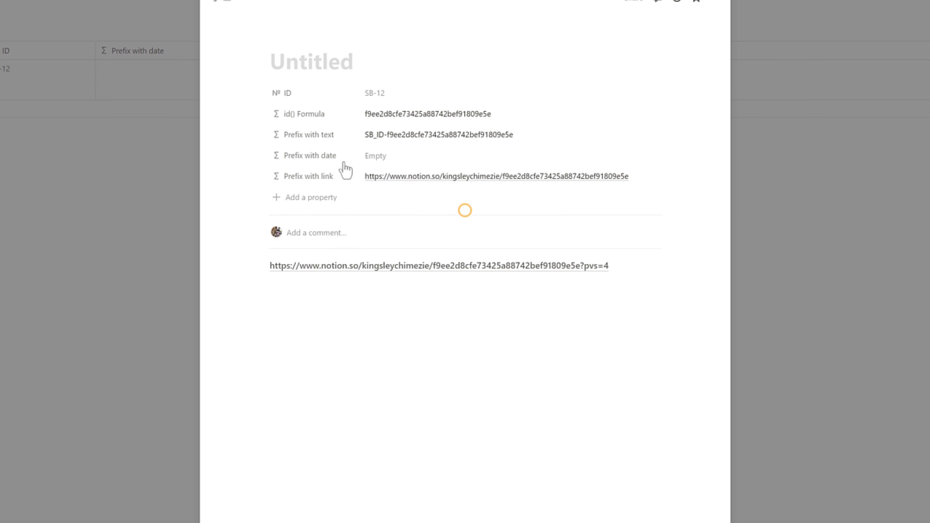
left_click_drag(340, 167, 350, 186)
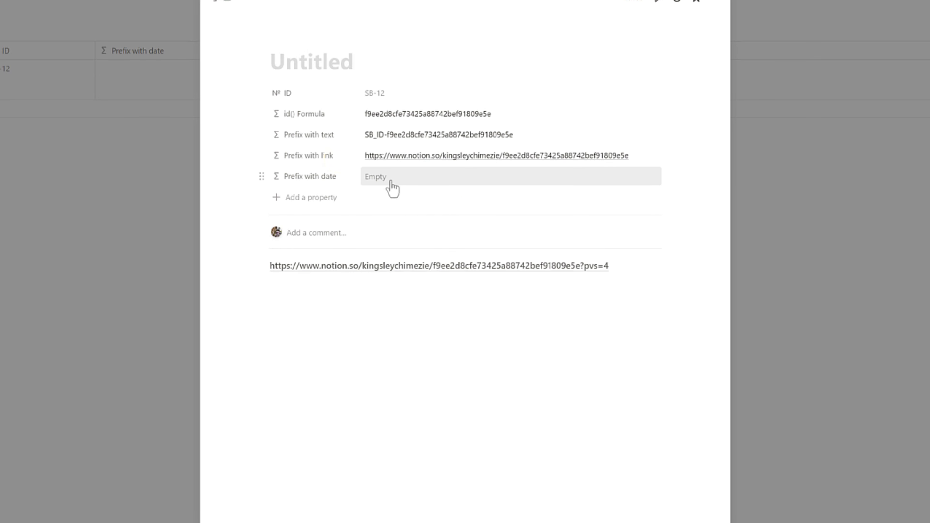
left_click(414, 181)
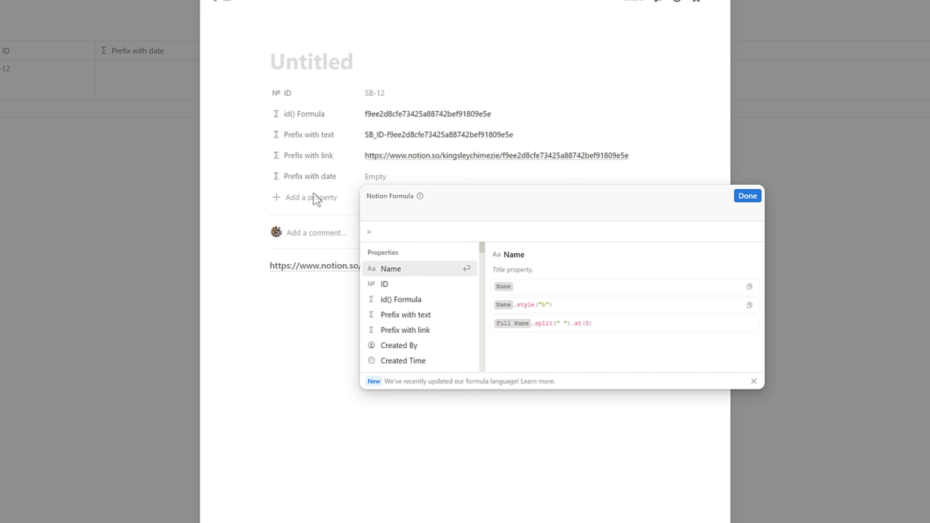
left_click(318, 200)
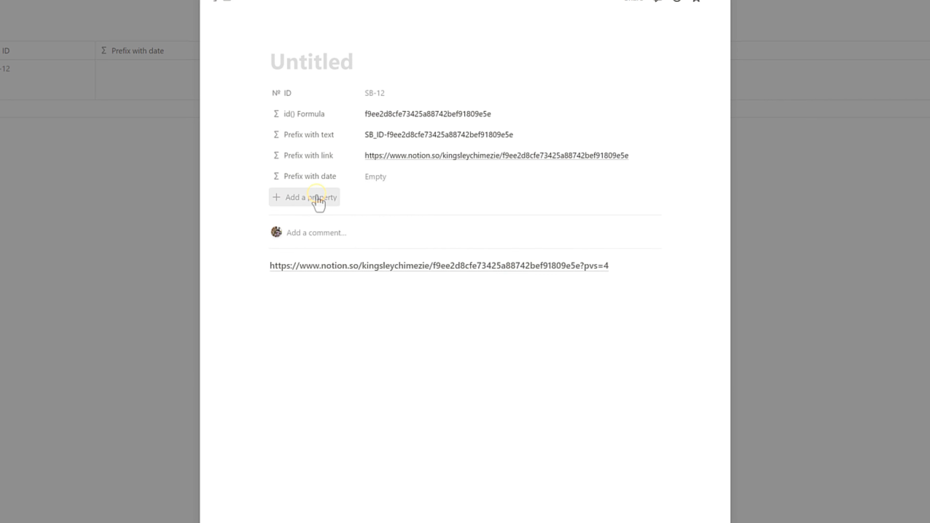
Step: Add a Created time property and place it directly above Prefix with date
left_click(316, 197)
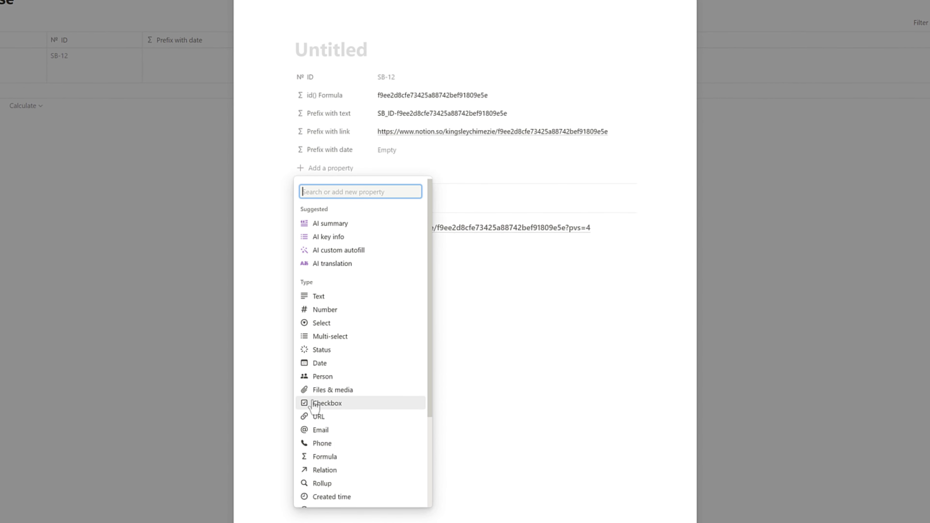
scroll(333, 421, "down", 3)
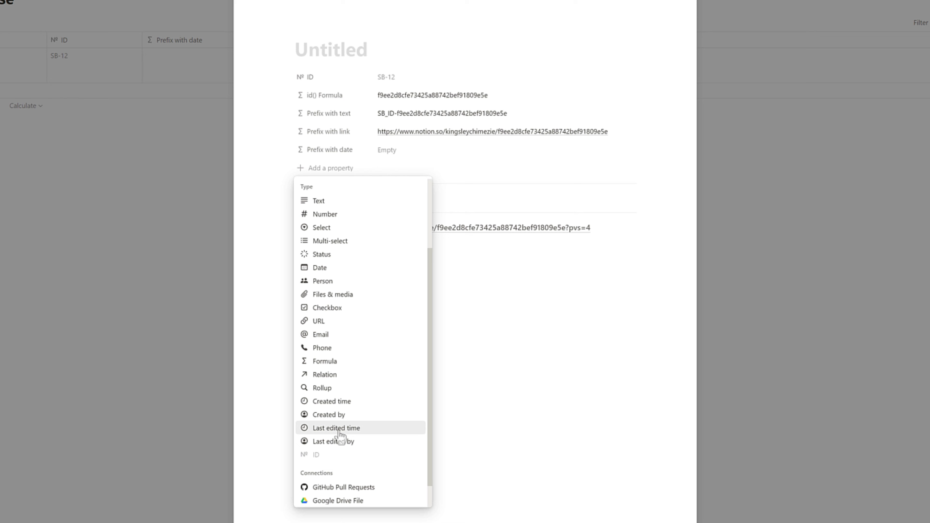
left_click(348, 405)
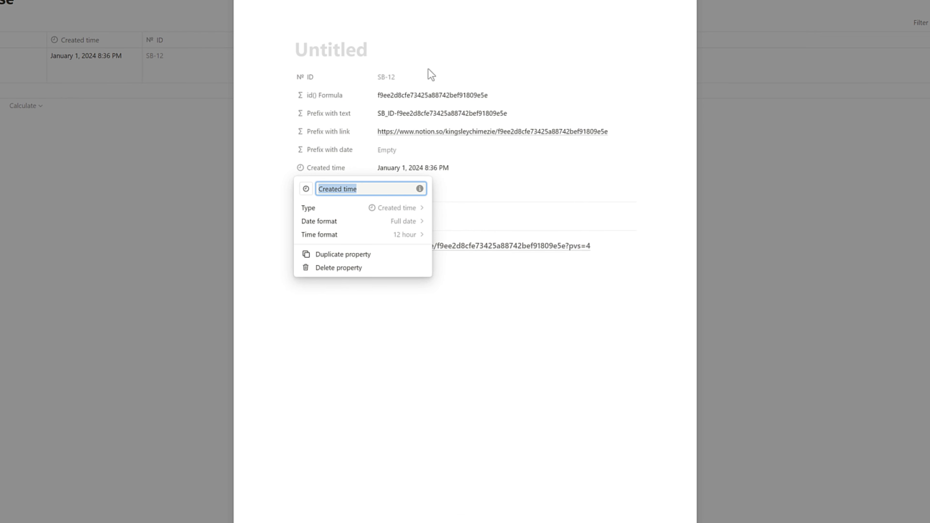
left_click(429, 359)
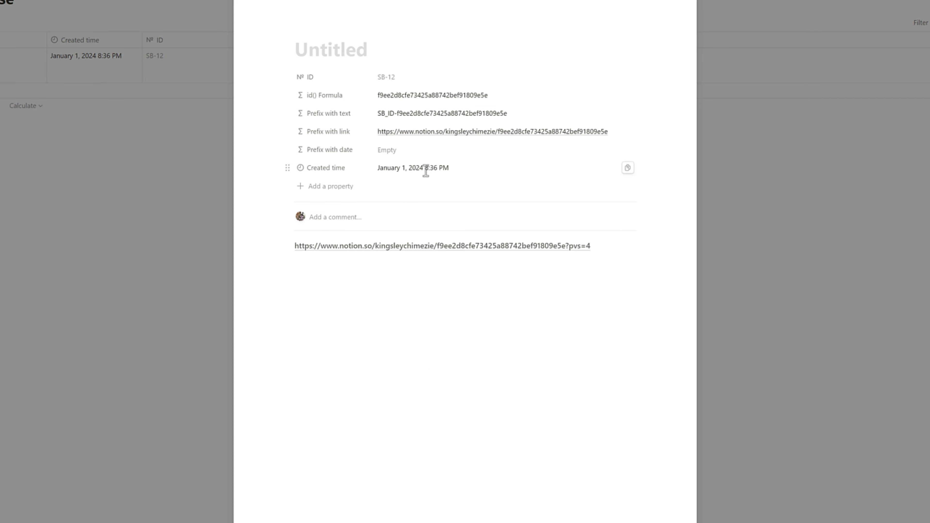
mouse_move(335, 164)
left_mouse_down()
mouse_move(326, 174)
mouse_move(326, 152)
left_mouse_up()
Step: Start Prefix with date's formula as formatDate(Created time, "YYYY MM_DD_HHmm"
left_click(389, 168)
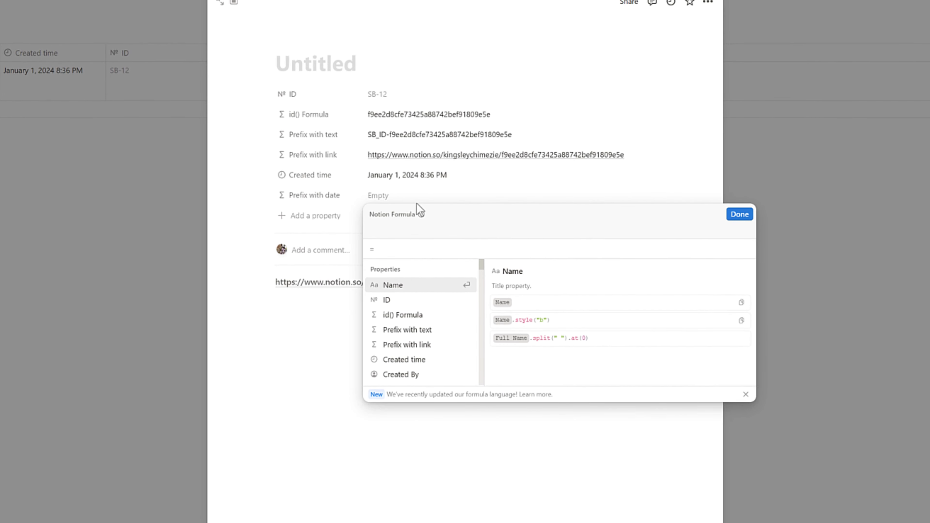
type("forma")
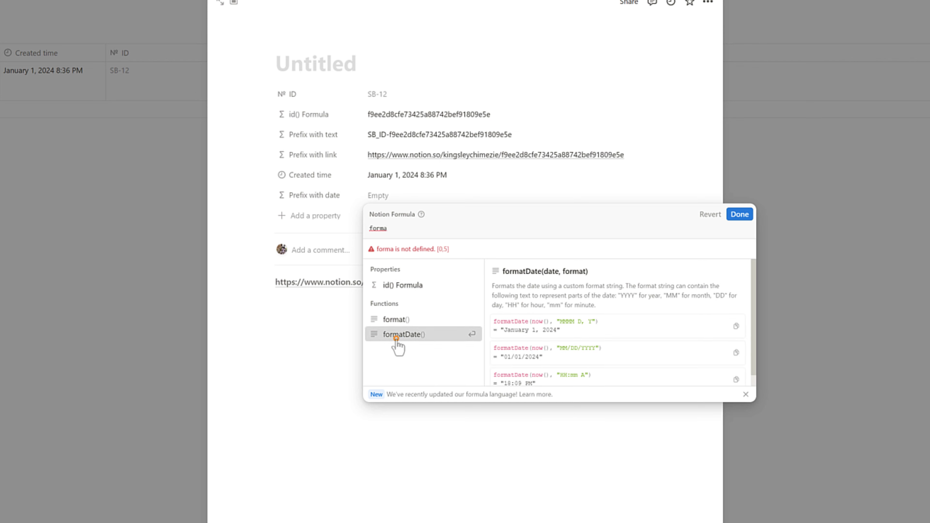
left_click(396, 339)
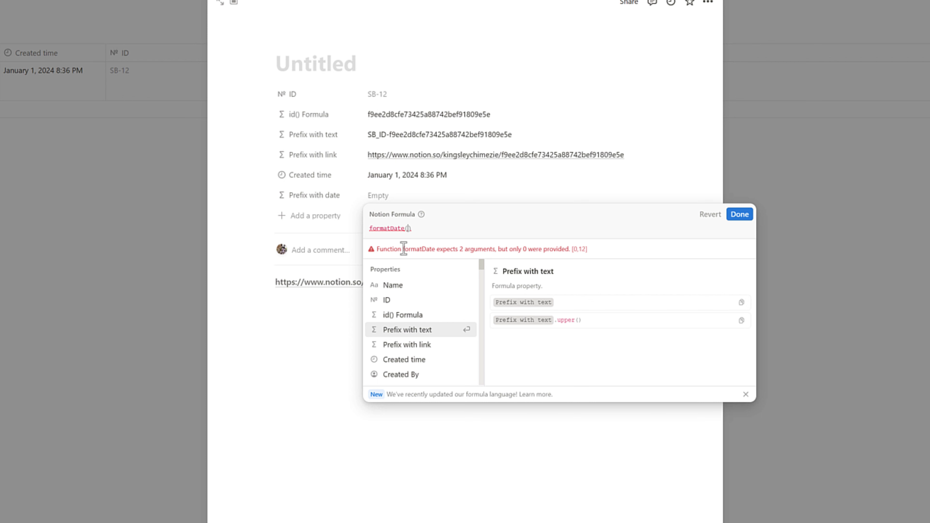
type("prop")
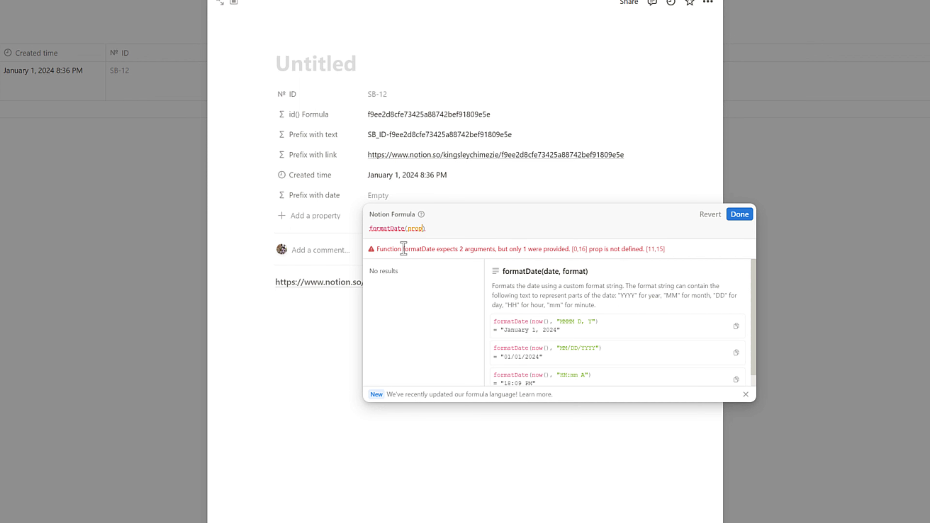
key("BackSpace")
key("BackSpace")
key("BackSpace")
key("BackSpace")
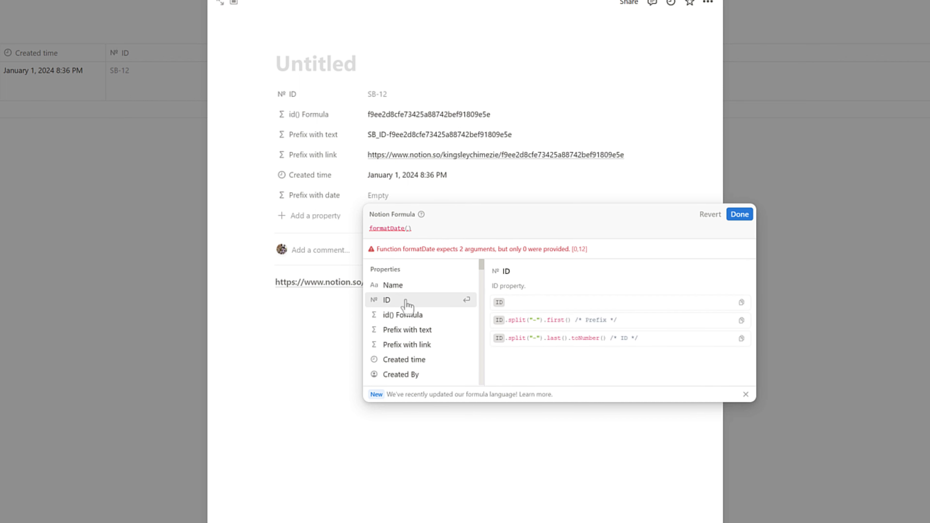
left_click(411, 361)
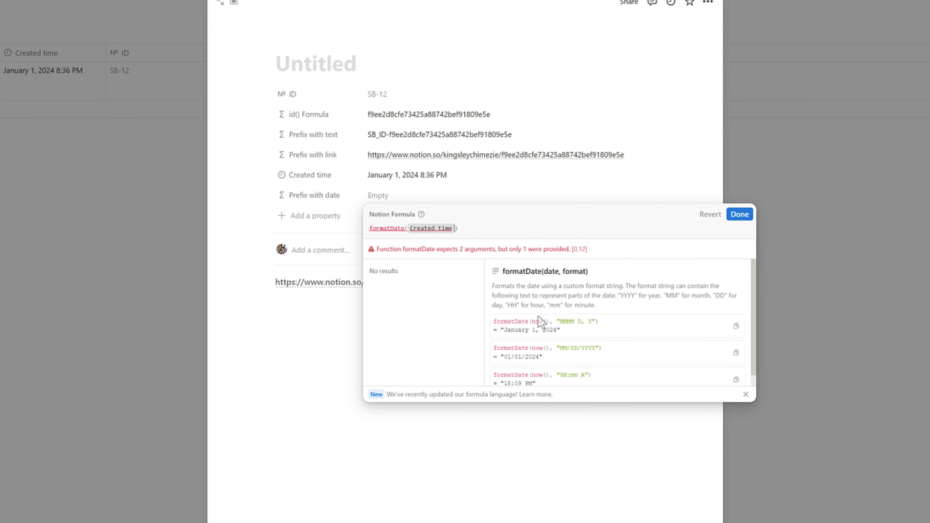
type(",")
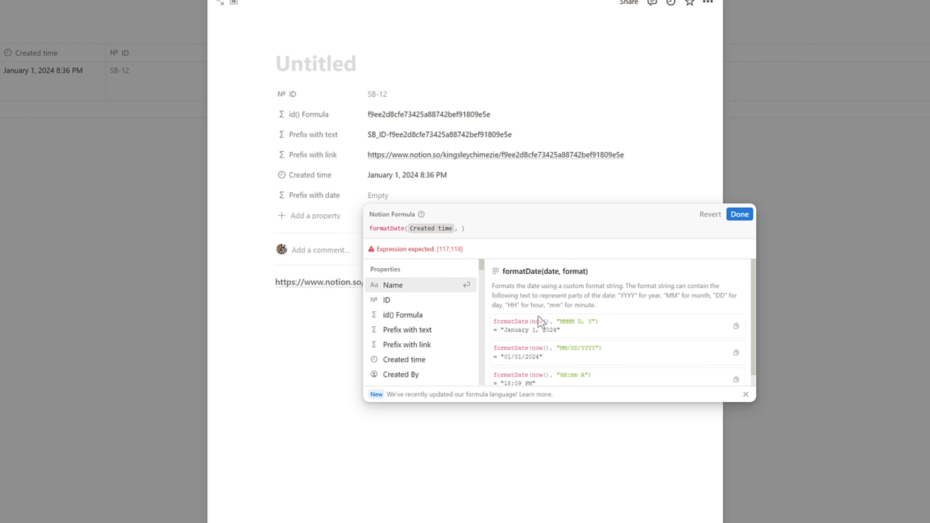
type("\"")
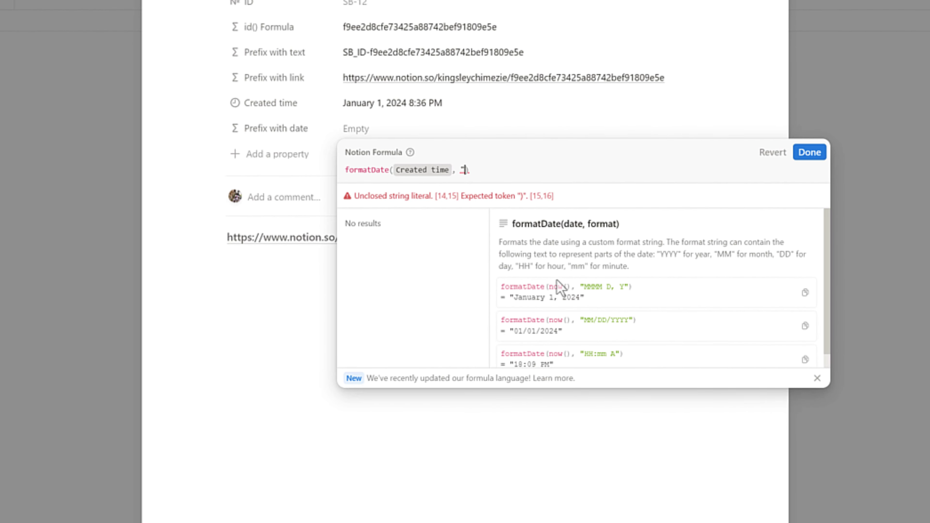
type("YYYY_ MM_DD_HHmm-\"")
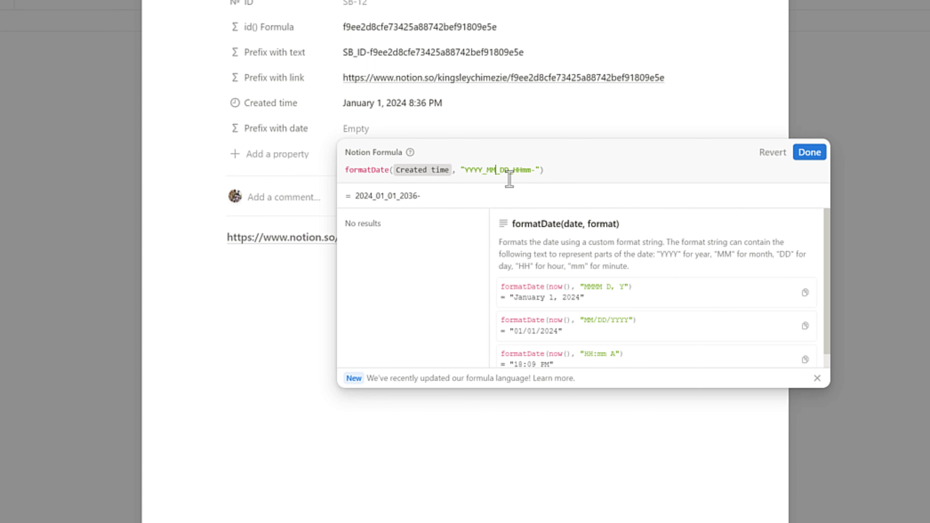
Step: Complete the format "YYYY_MM_DD_HHmm-", append + id(), and save, showing 2024_01_01_2036- plus the id
type("M")
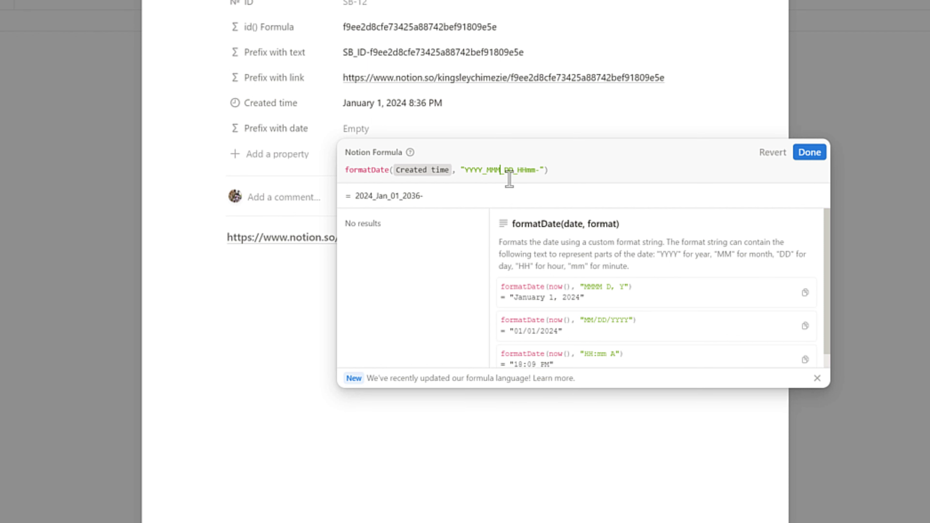
type("M")
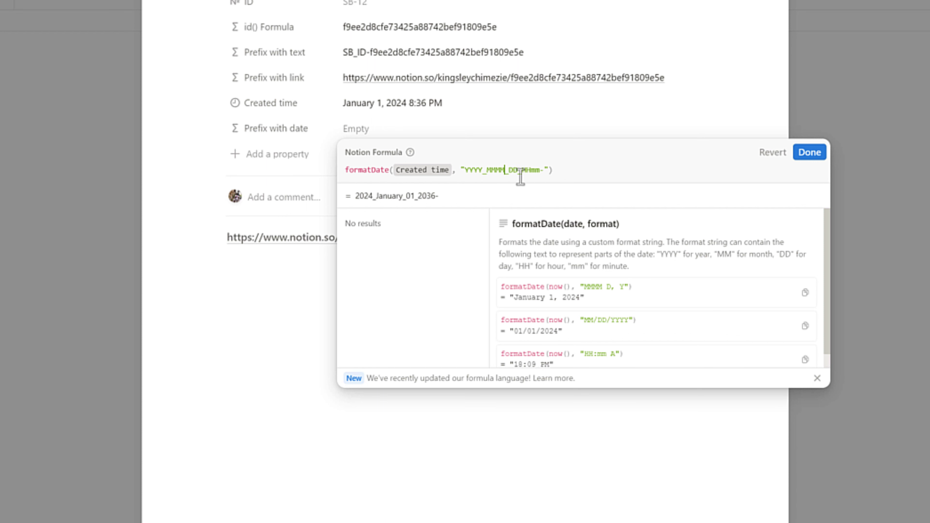
key("BackSpace")
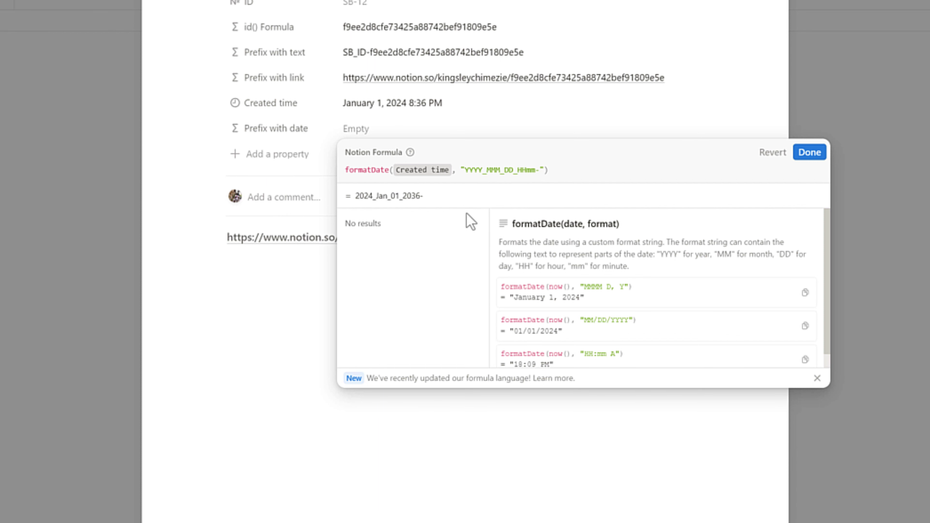
key("BackSpace")
left_click(548, 170)
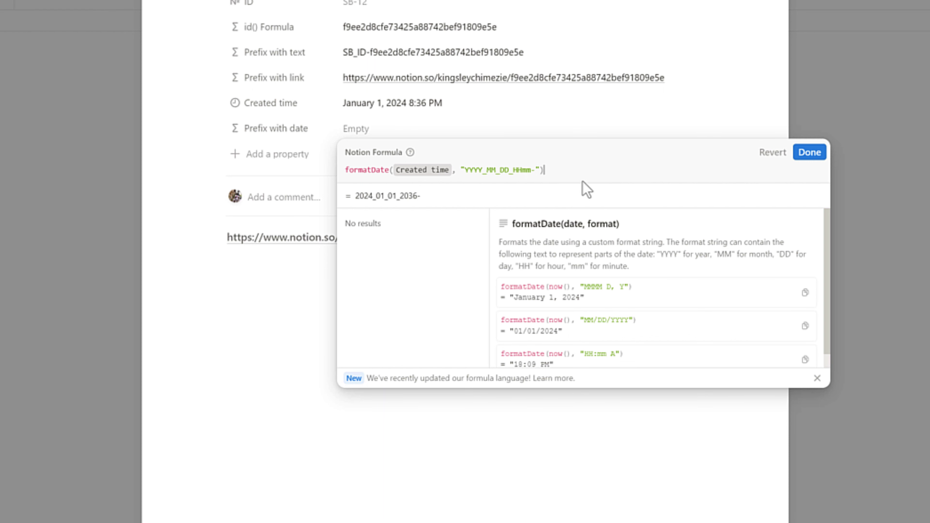
type("+")
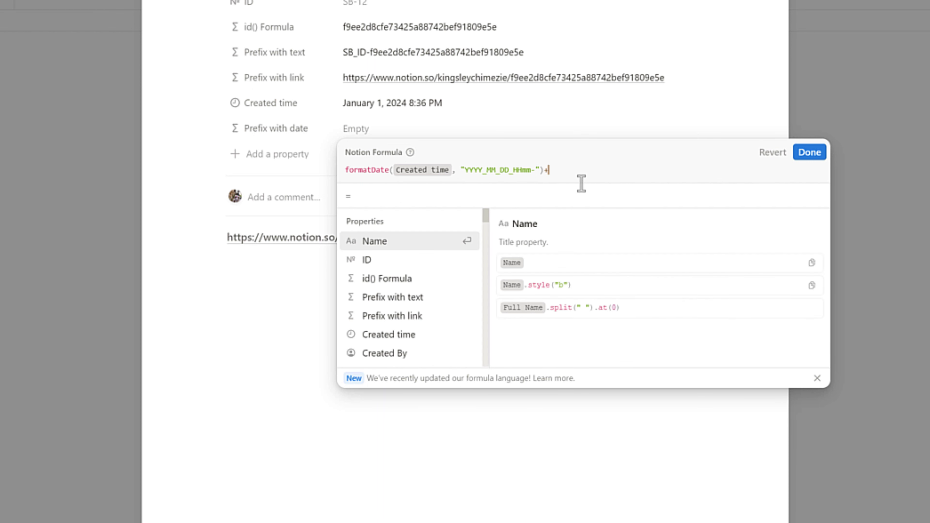
type("id")
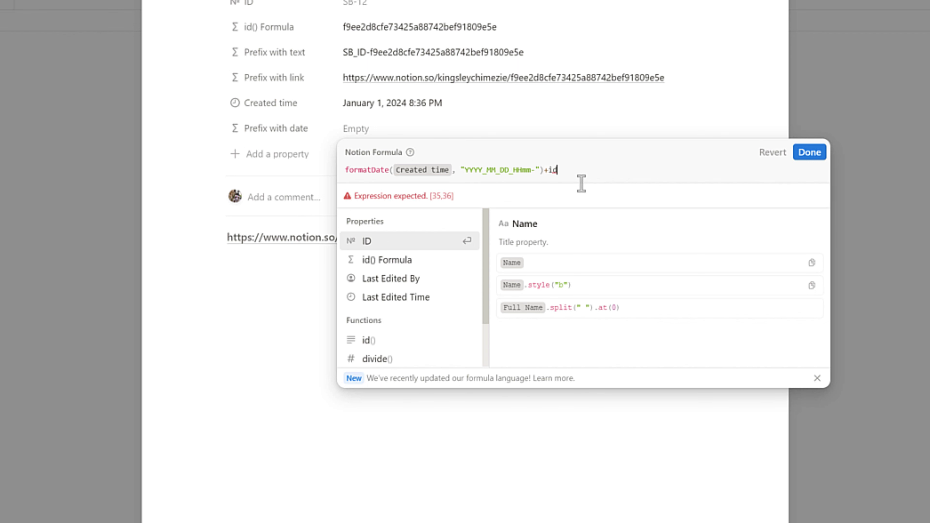
left_click(366, 341)
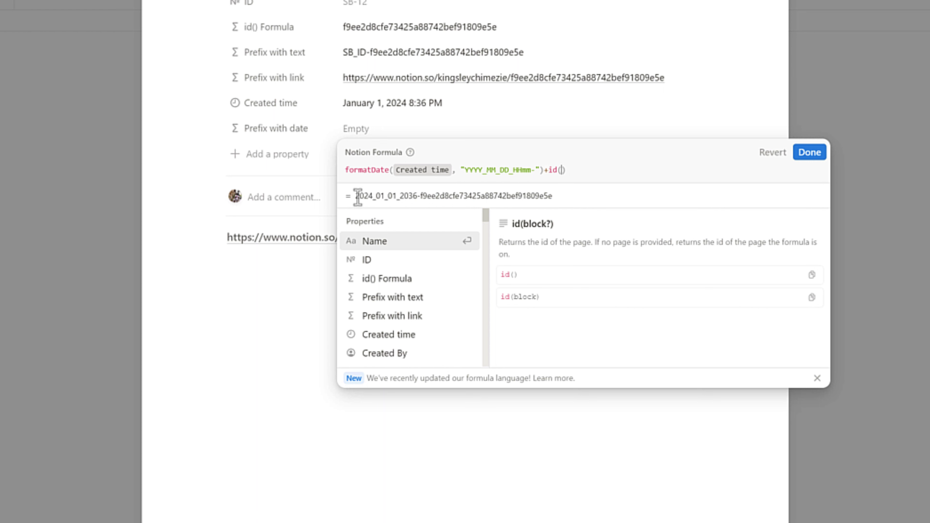
left_click_drag(356, 196, 424, 201)
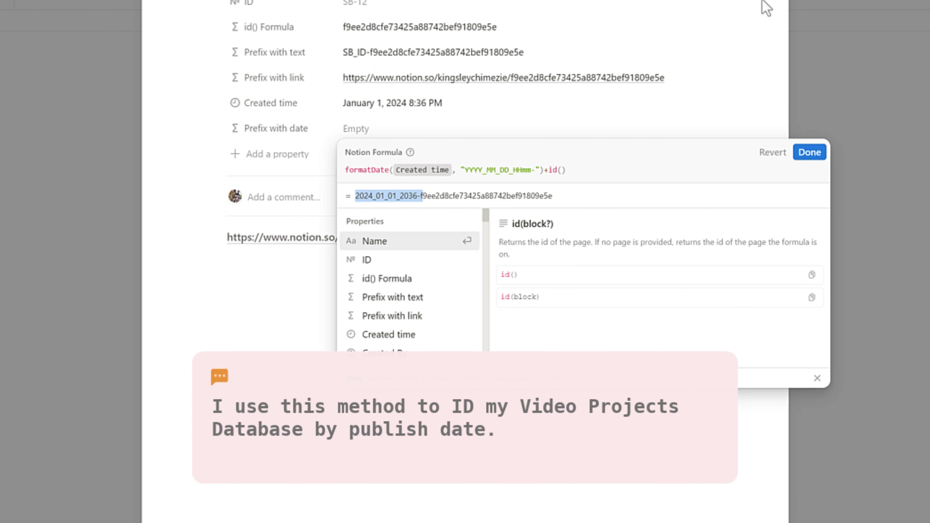
left_click(810, 152)
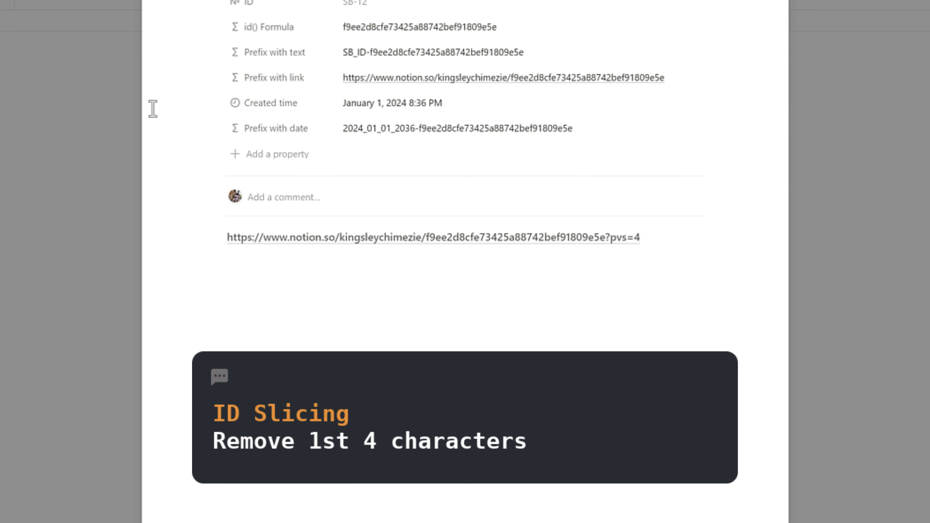
Step: Add a new Formula property to the page
left_click(277, 153)
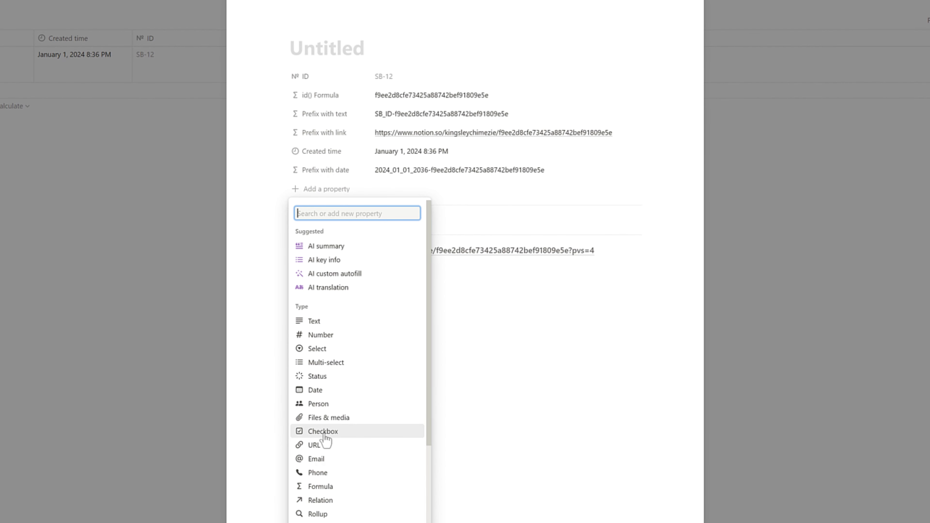
type("form")
left_click(324, 247)
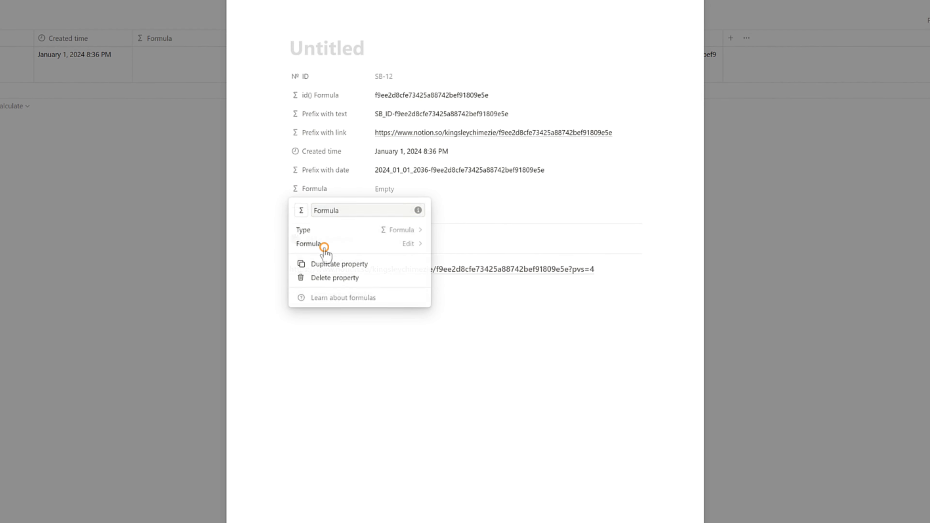
Step: Name it 'Remove 1st 4 chars' and move id() Formula below Prefix with date
double_click(322, 211)
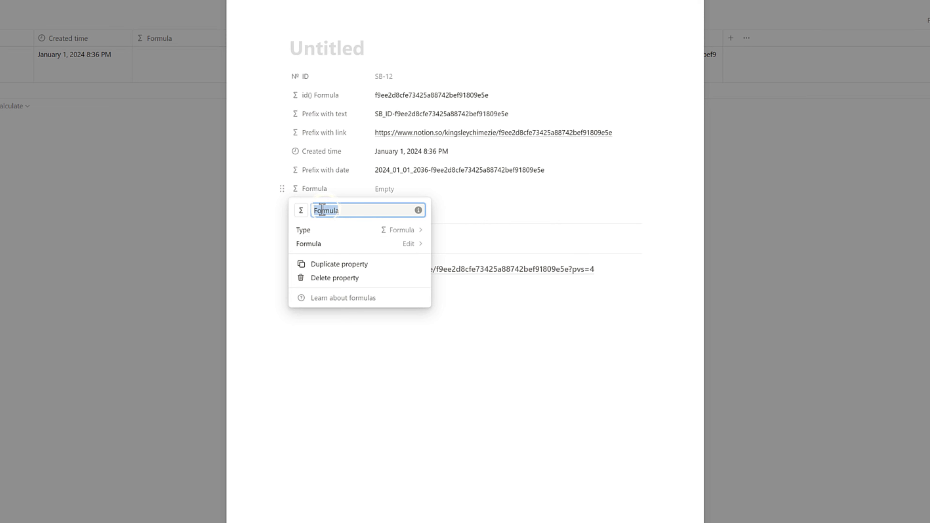
type("Ro")
type("move 1st 4 chars")
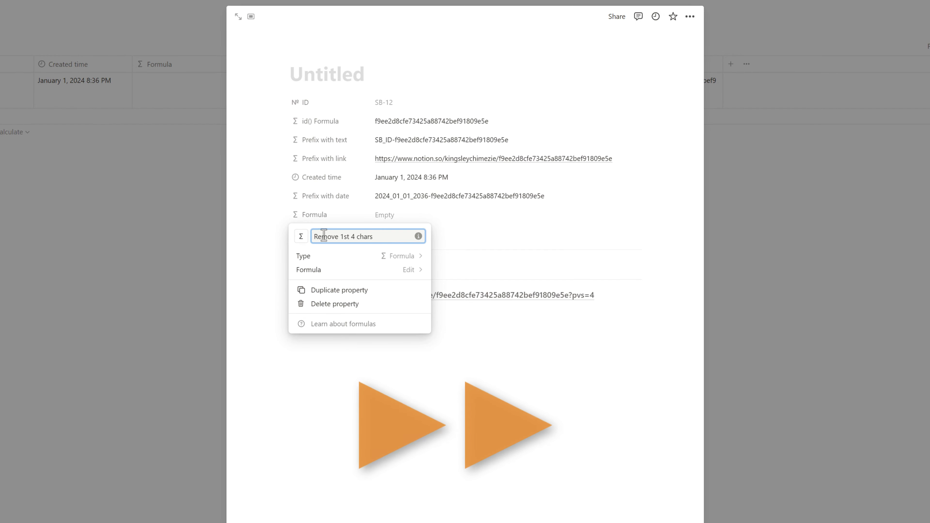
left_click(419, 100)
left_click_drag(312, 94, 335, 176)
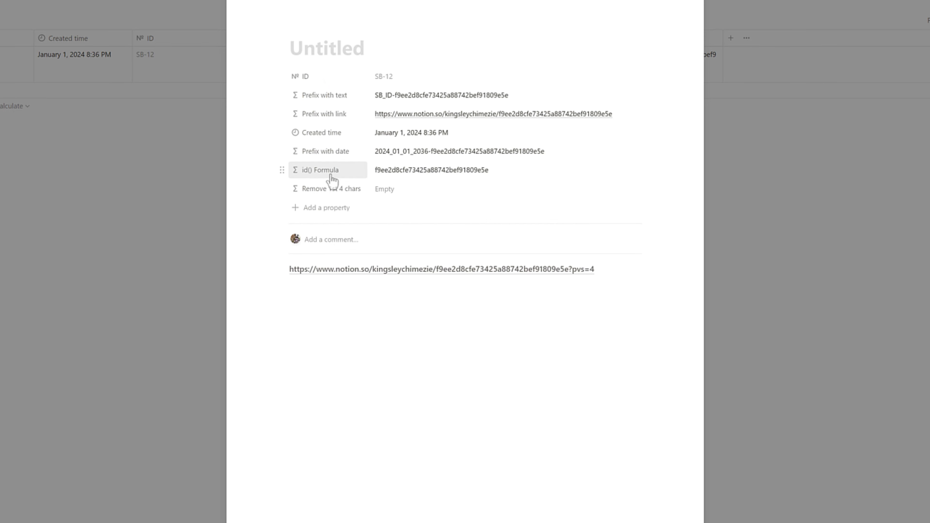
left_click(399, 192)
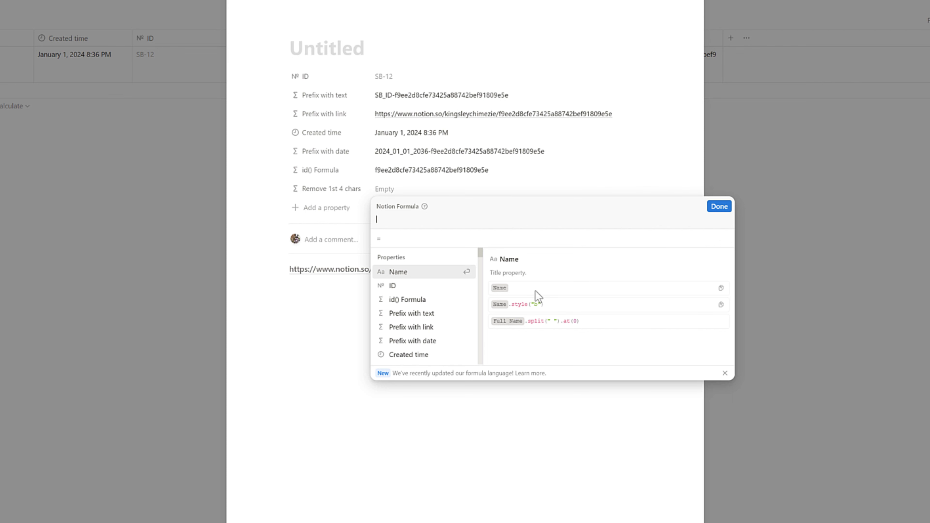
Step: Write the Remove 1st 4 chars formula as substring(id(), 4)
type("su")
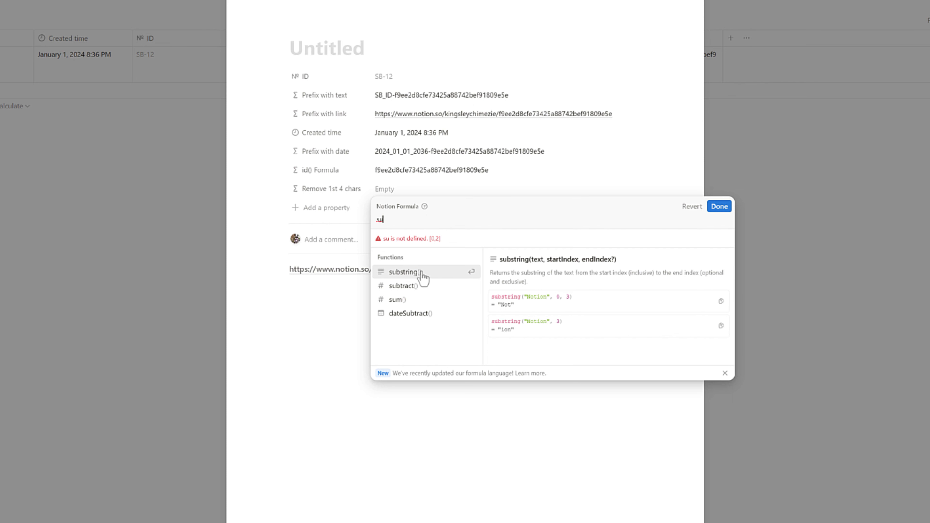
type("b")
left_click(417, 271)
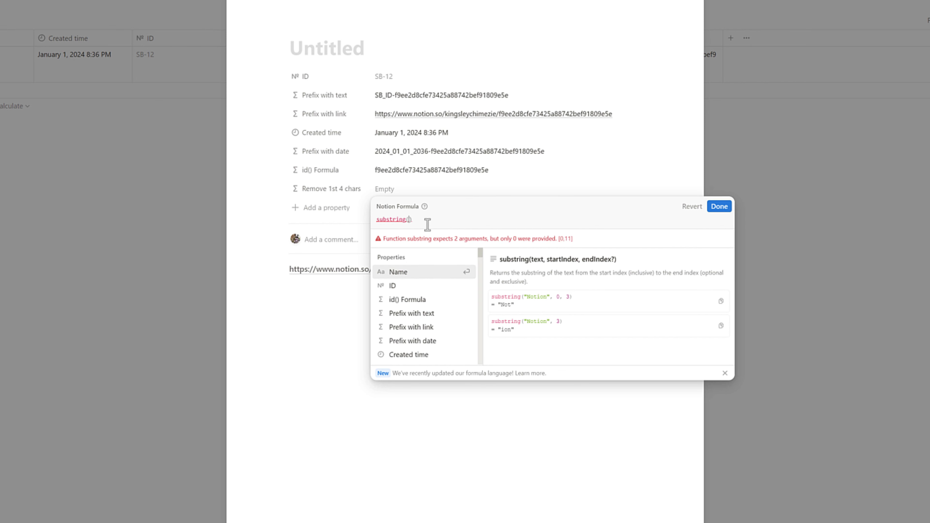
left_click_drag(414, 220, 353, 211)
type("slice")
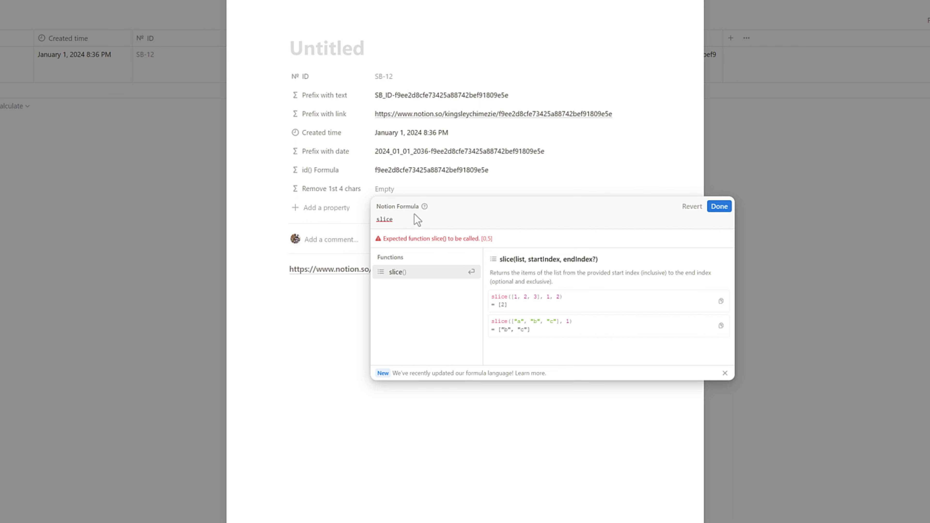
key("ctrl+a")
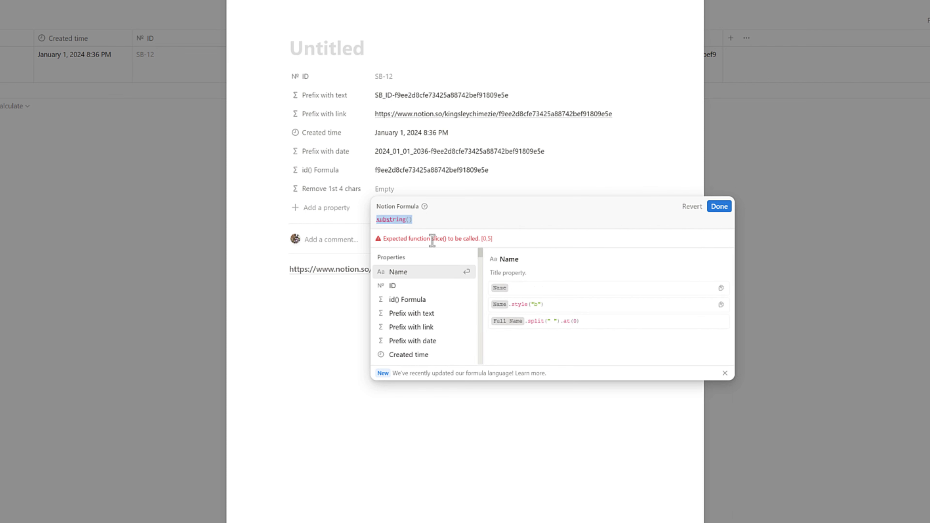
type("su")
key("BackSpace")
key("BackSpace")
type("substring()")
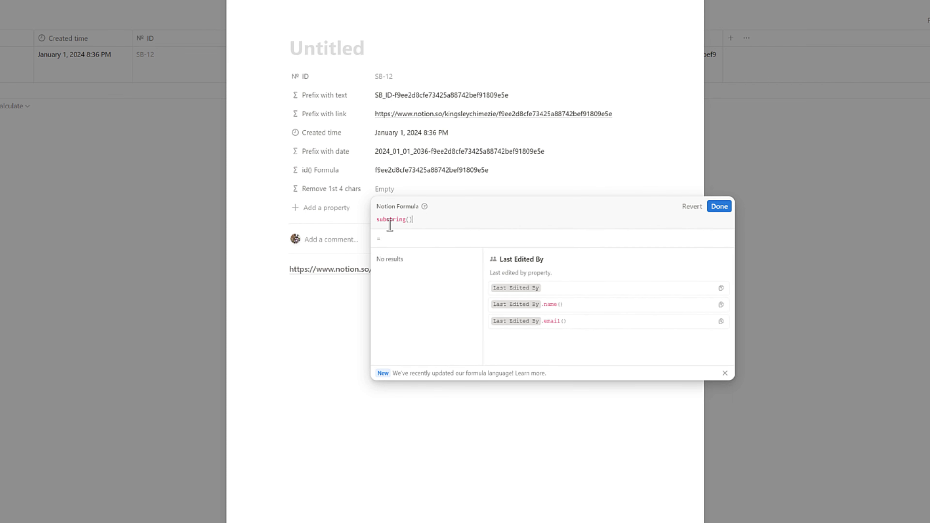
key("Left")
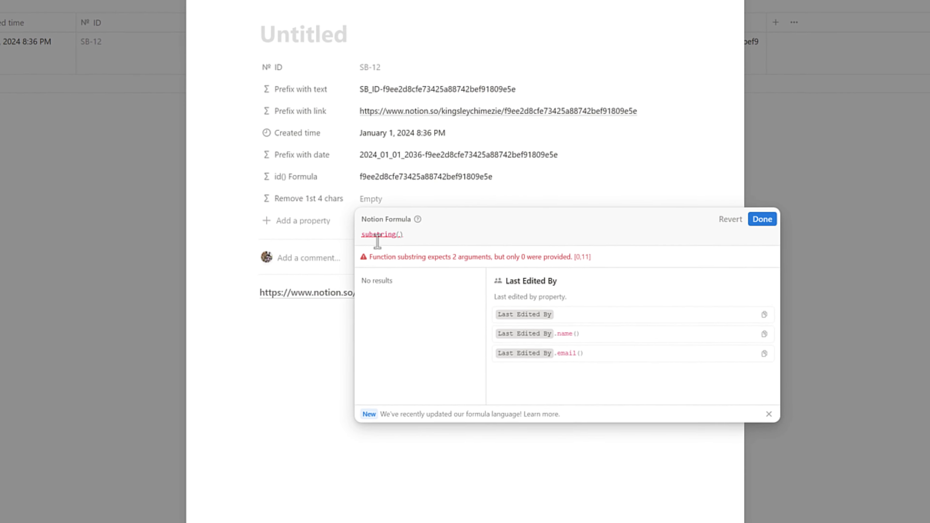
type("id")
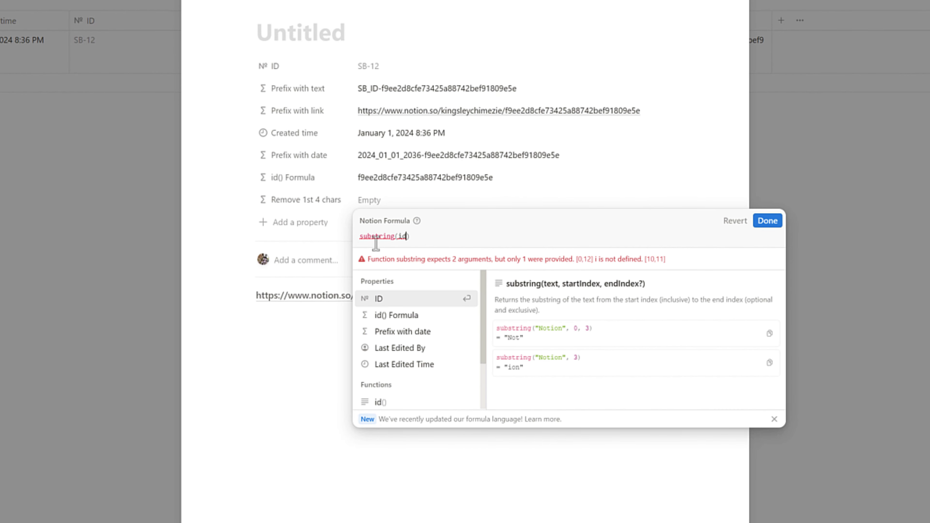
type("()")
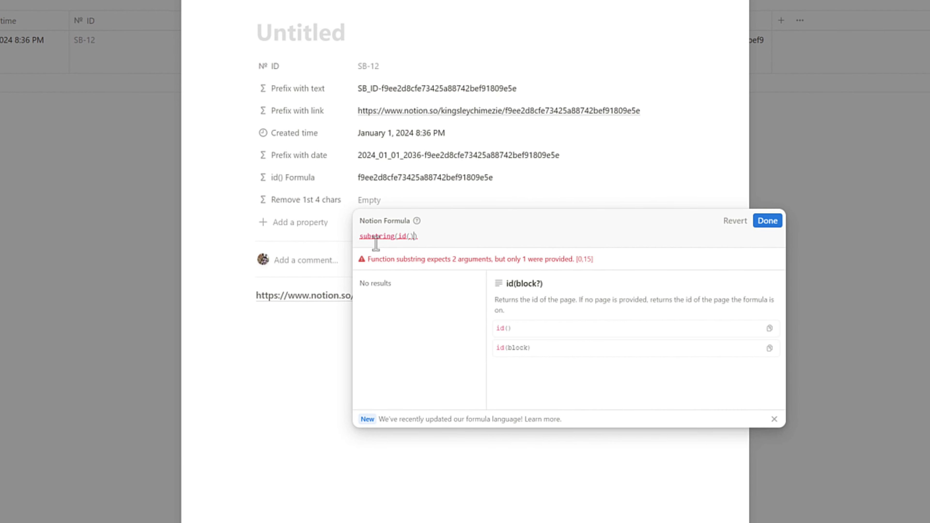
type(",")
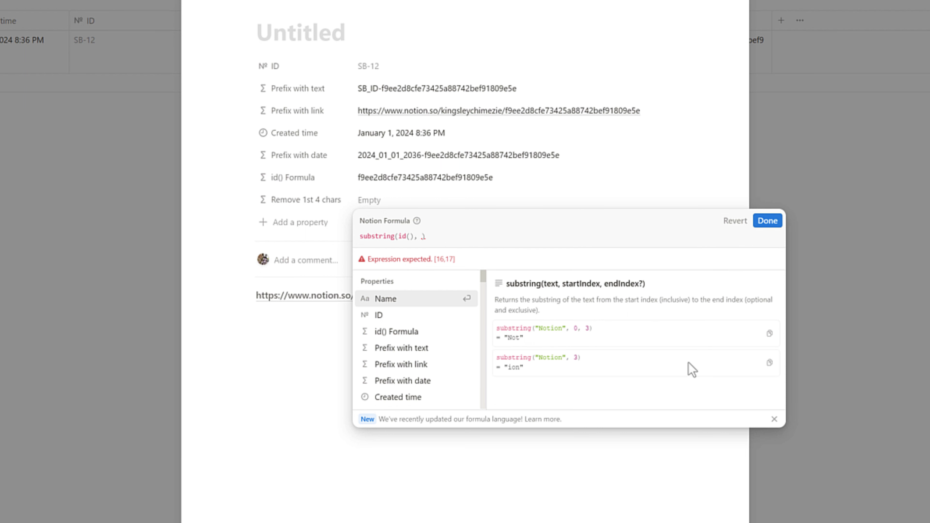
type(" 4")
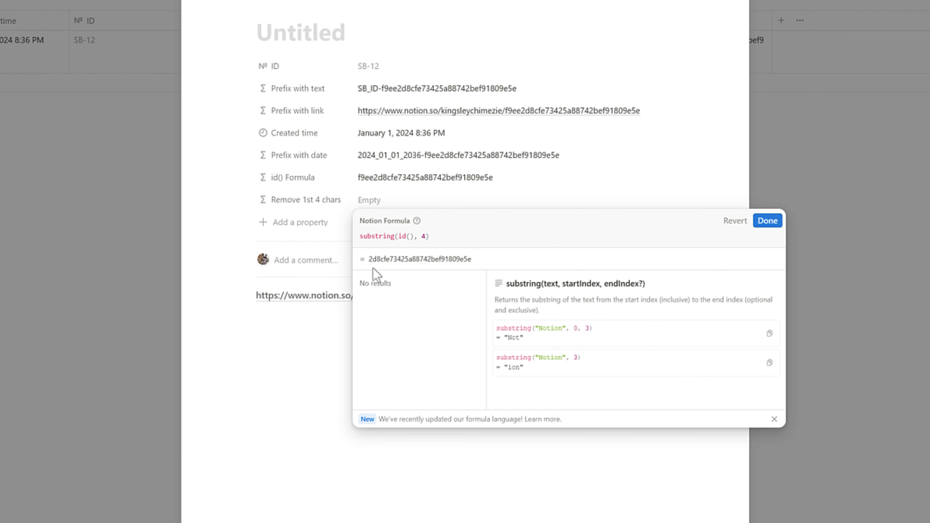
Step: Save the formula so it shows 2d8cfe73425a88742bef91809e5e, and cancel a new Formula property
left_click(773, 221)
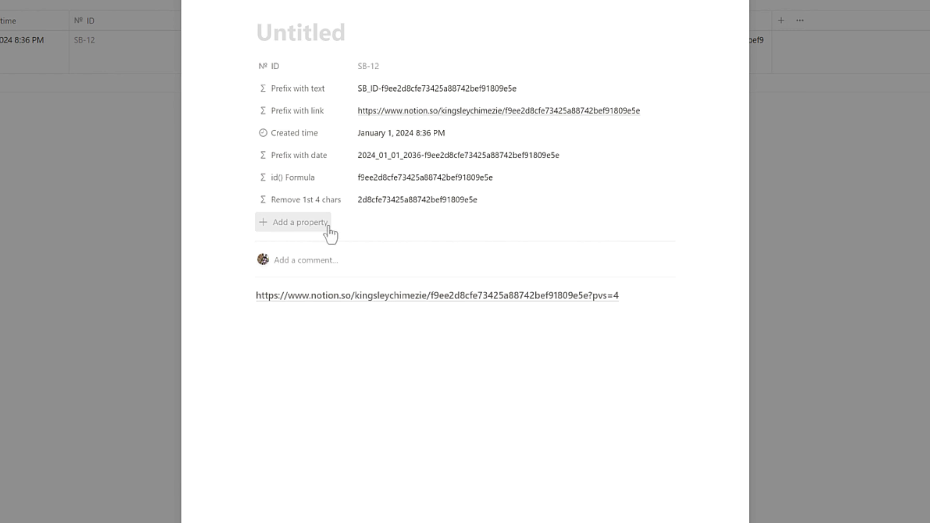
left_click(299, 222)
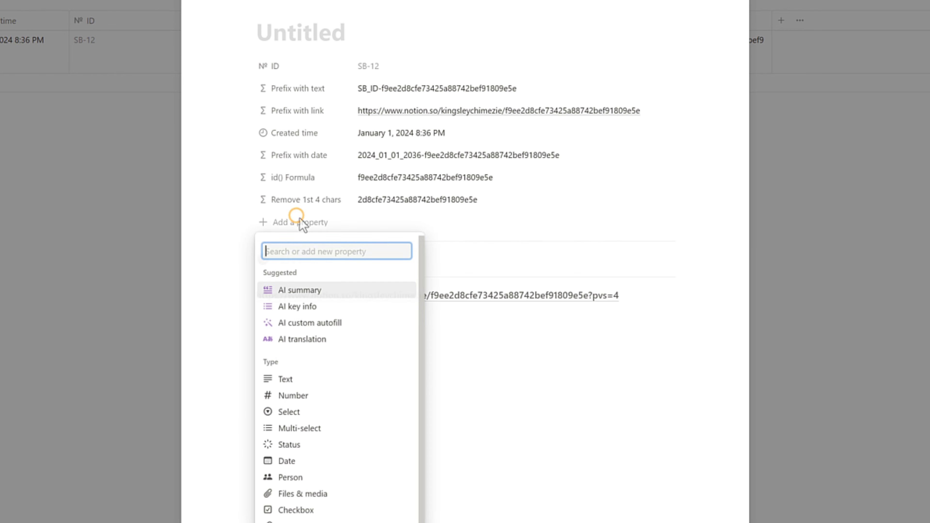
type("for")
left_click(328, 363)
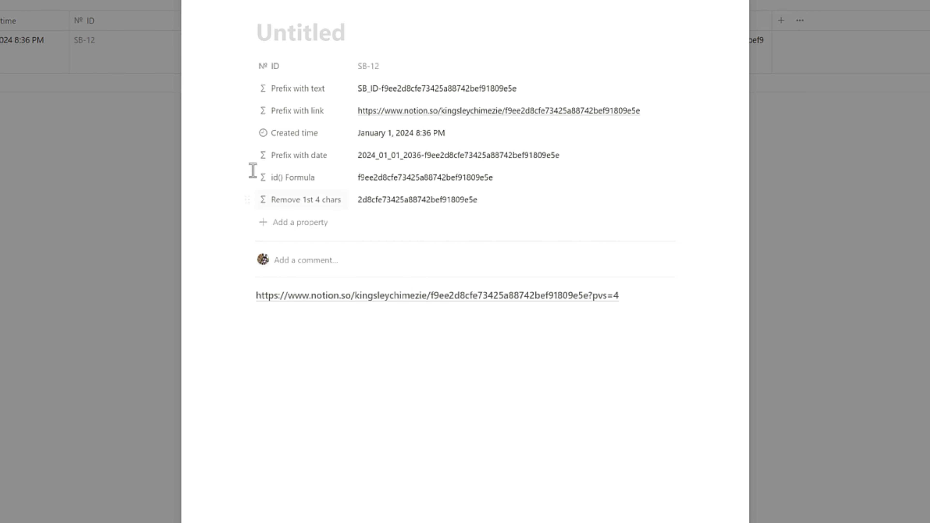
Step: Duplicate Remove 1st 4 chars and rename the copy 'Keep 1st 4 chars (R)'
left_click(250, 201)
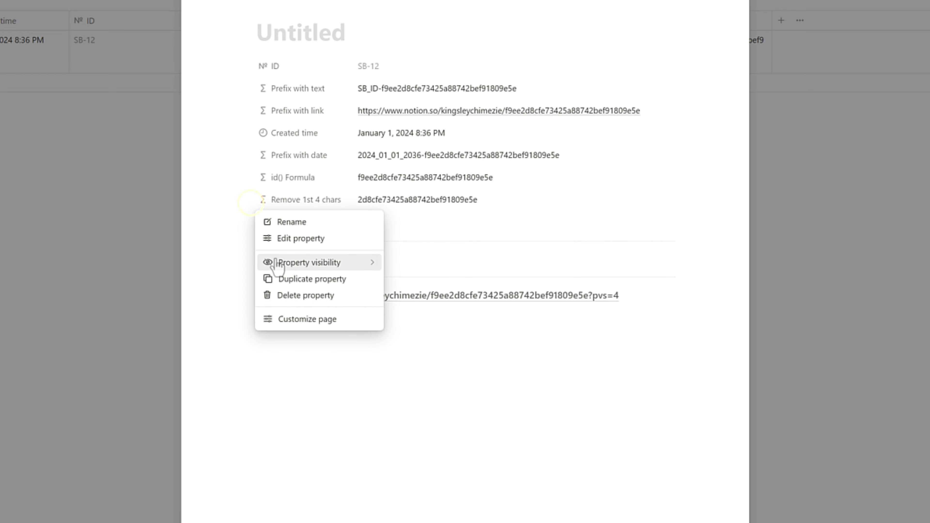
left_click(277, 279)
left_click(330, 225)
left_click(296, 269)
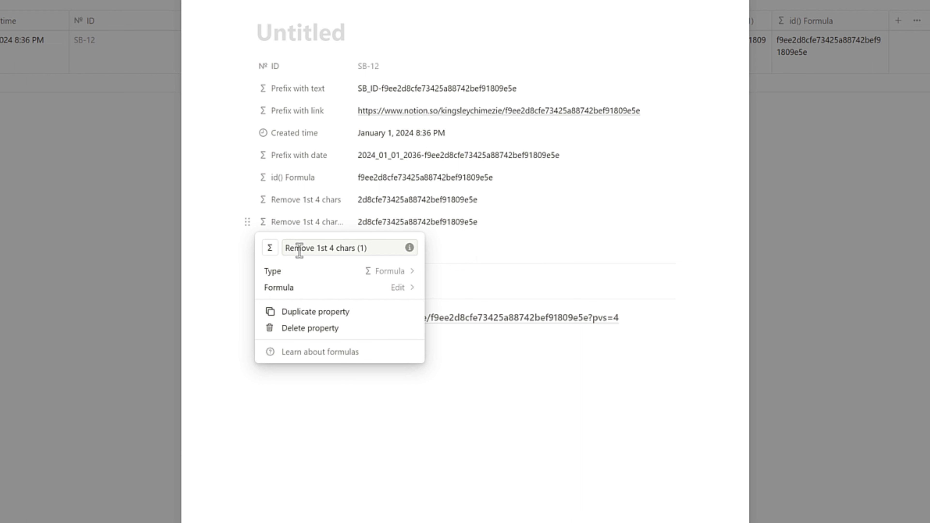
double_click(299, 252)
type("Keep")
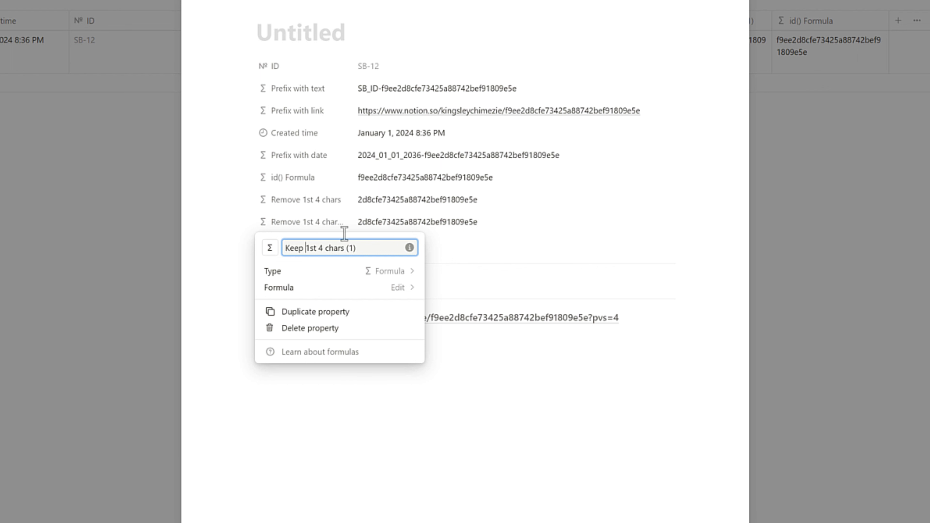
double_click(350, 248)
Step: Change the copy's formula to substring(id(), 0, 4), previewing f9ee
left_click(403, 288)
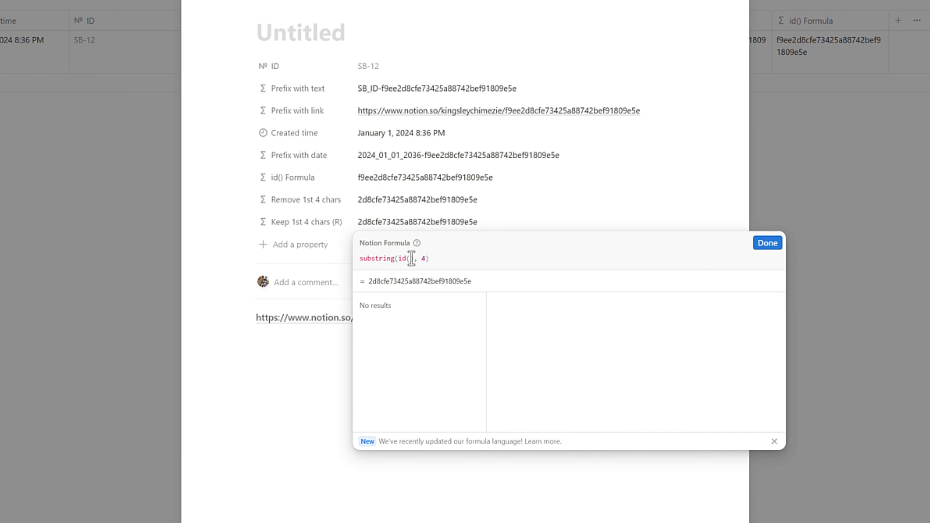
left_click_drag(413, 259, 418, 259)
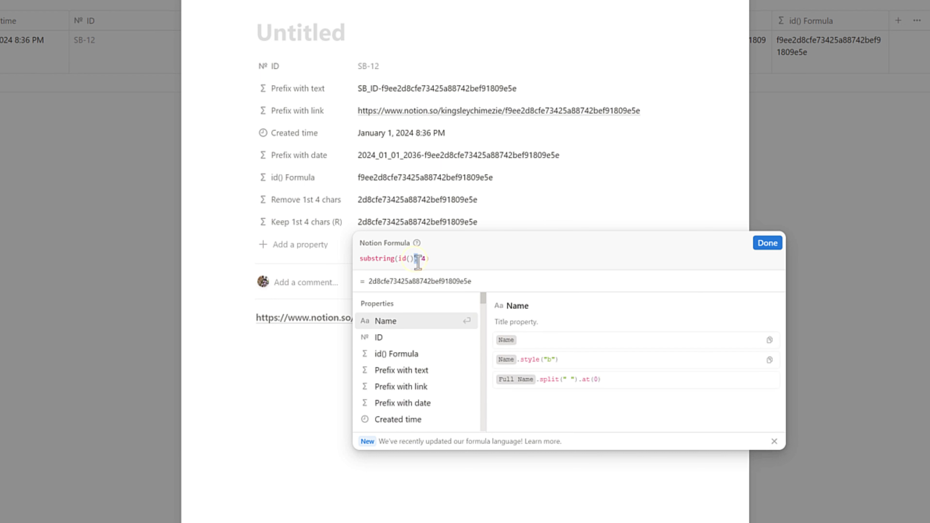
left_click(419, 259)
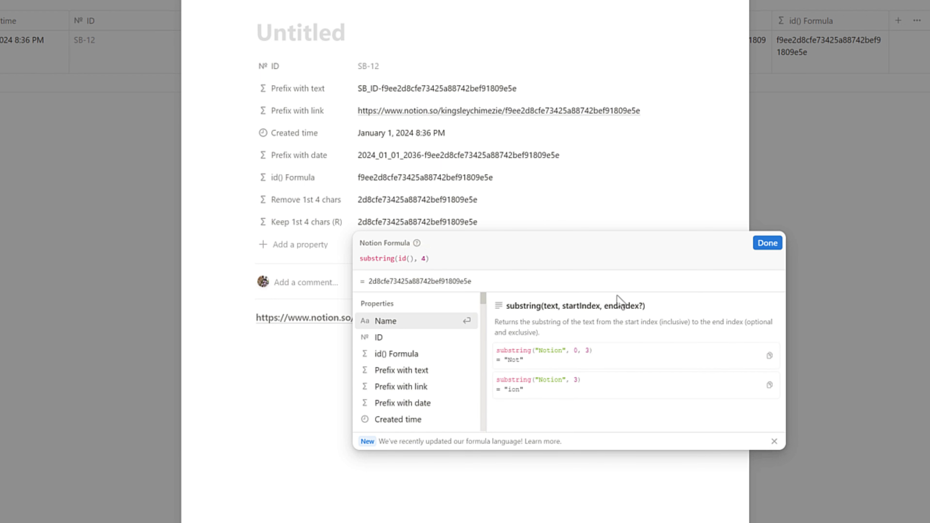
type("0 ")
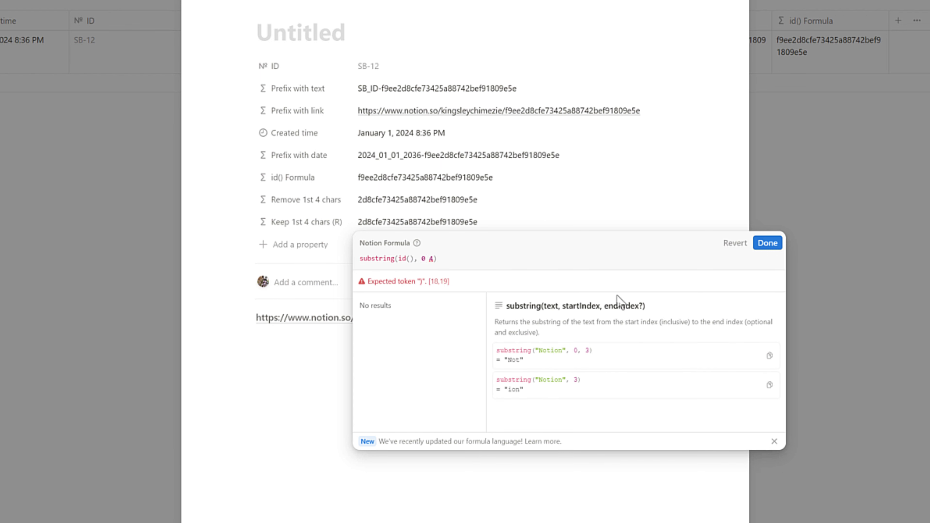
type(",")
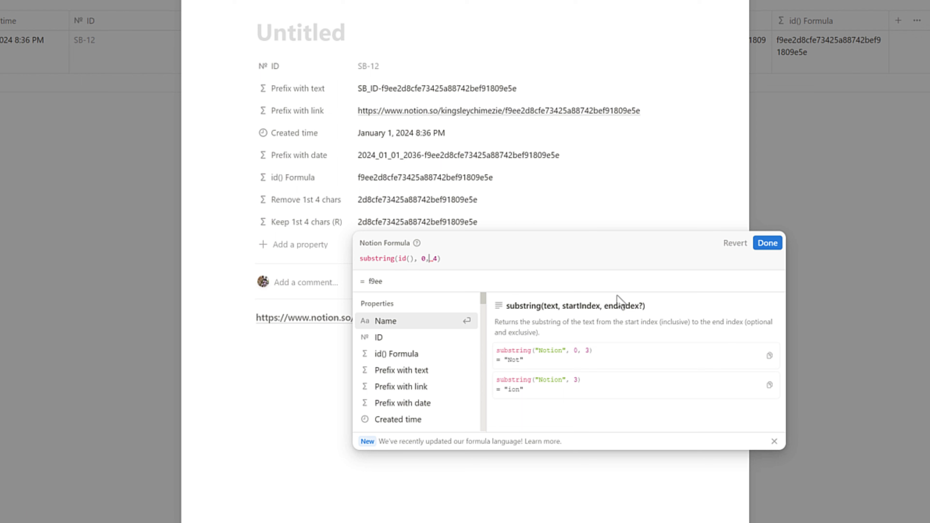
left_click(288, 210)
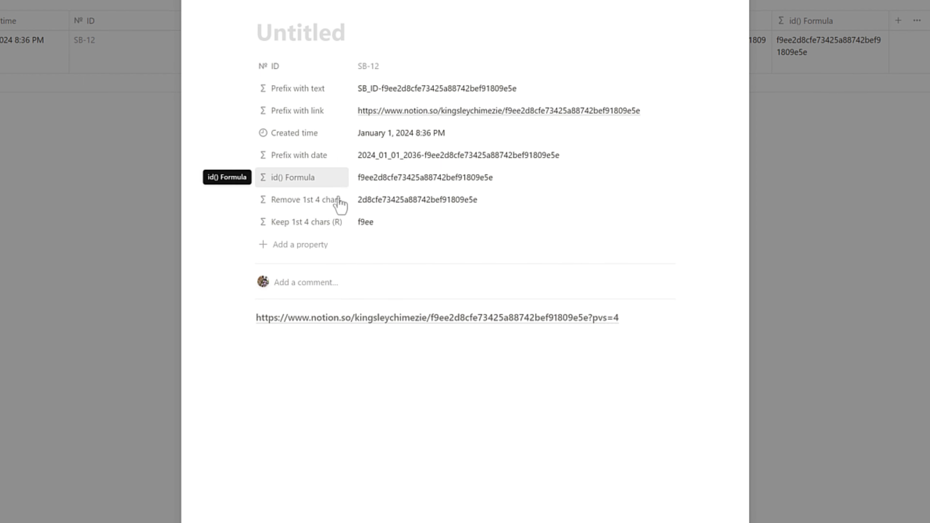
Step: Move Keep 1st 4 chars (R) above Remove 1st 4 chars and change its start index to 2
left_click_drag(335, 222, 327, 206)
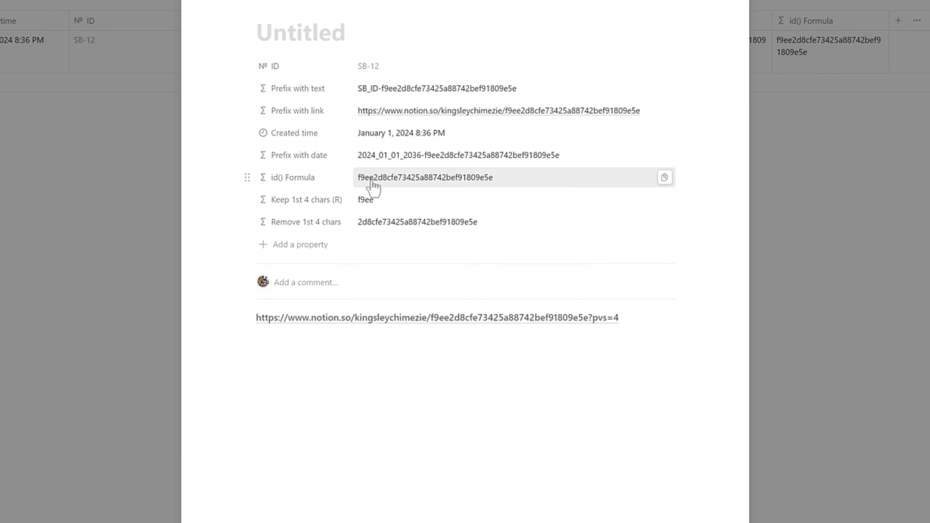
left_click(371, 199)
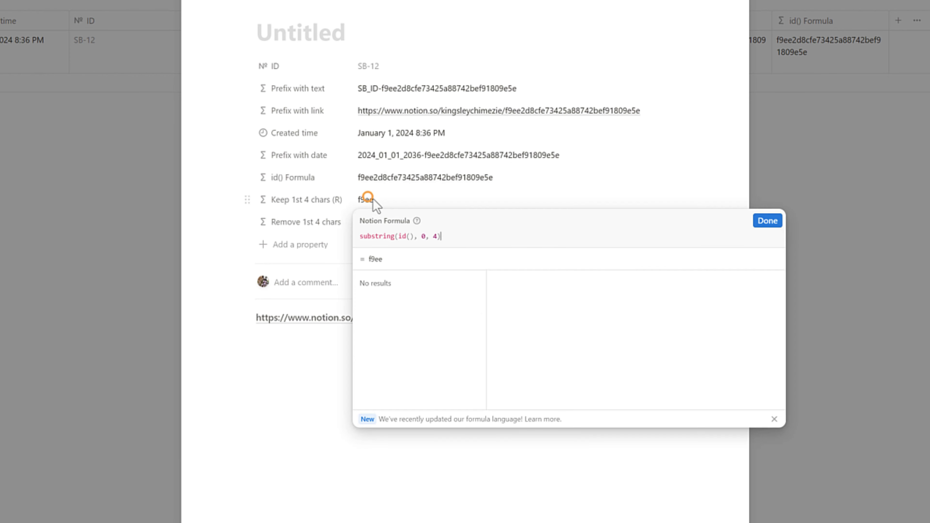
double_click(424, 237)
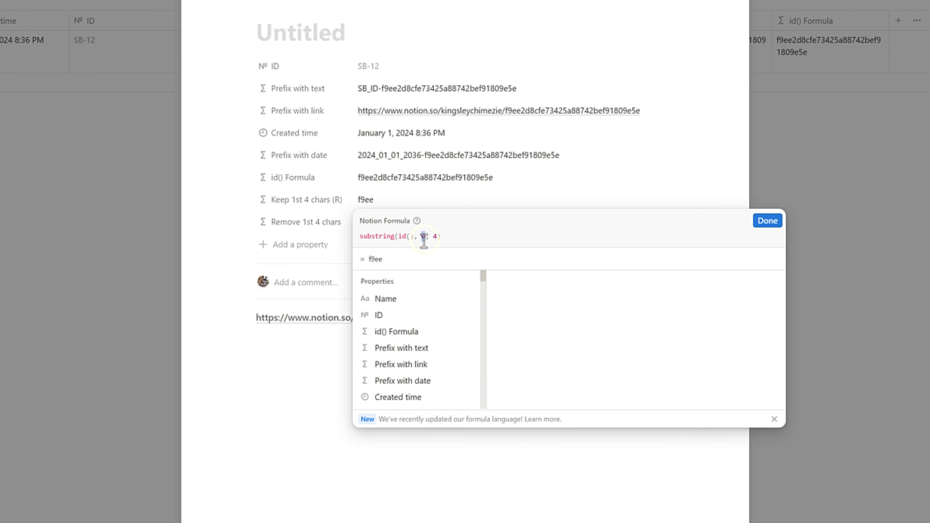
type("2")
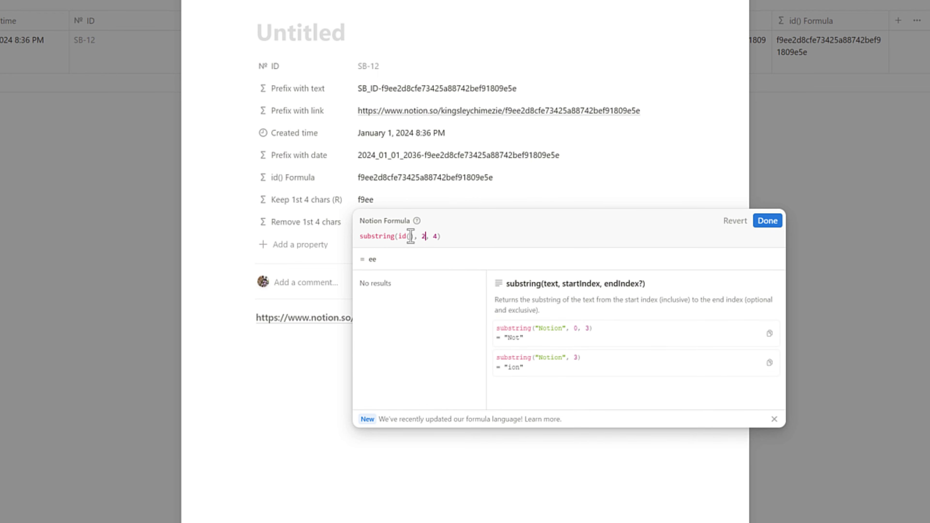
left_click(350, 209)
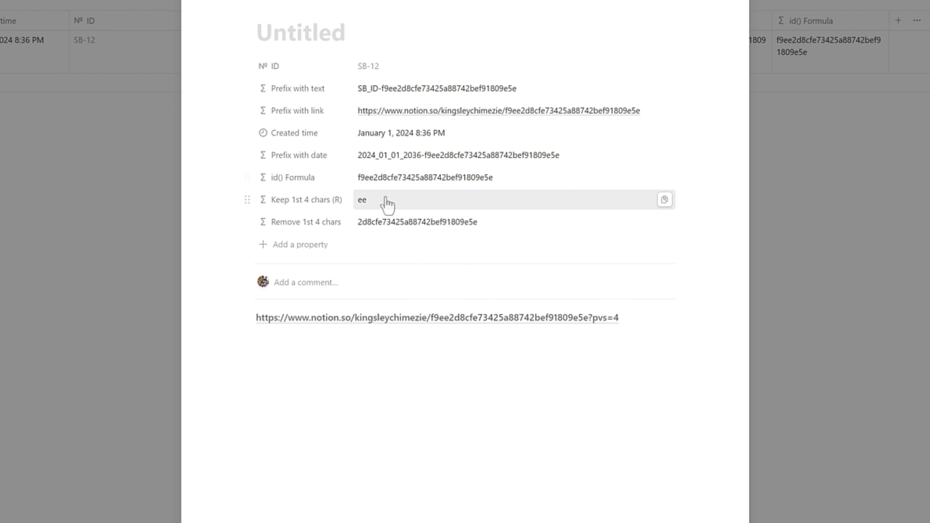
Step: Undo the start-index change so Keep 1st 4 chars (R) shows f9ee, and bring up its options
key("ctrl+z")
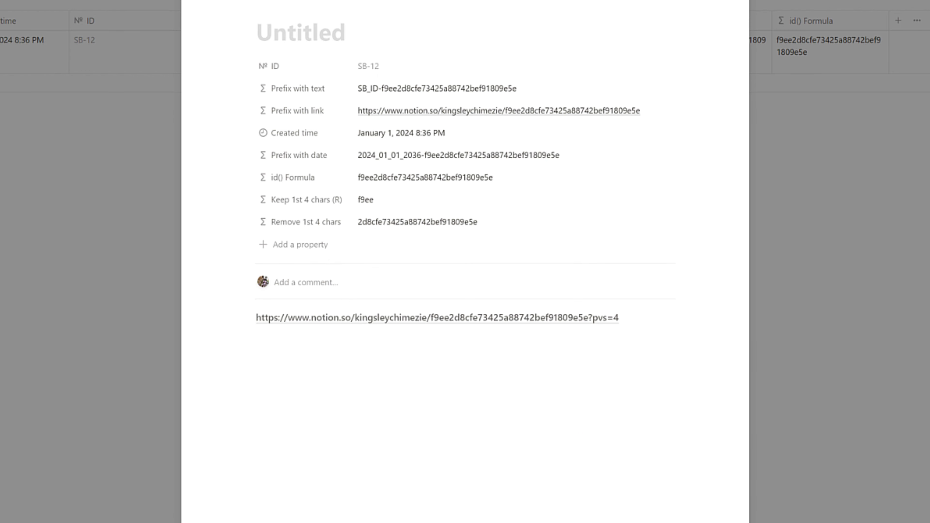
left_click(254, 200)
left_click_drag(249, 205, 246, 197)
left_click(246, 198)
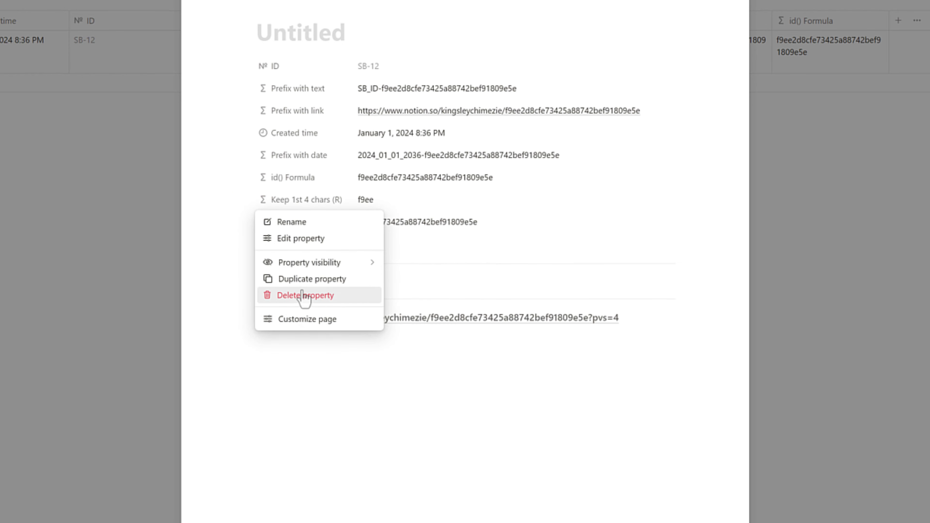
Step: Duplicate Keep 1st 4 chars (R) and delete the end index 4 from the copy's formula
left_click(304, 283)
left_click(365, 199)
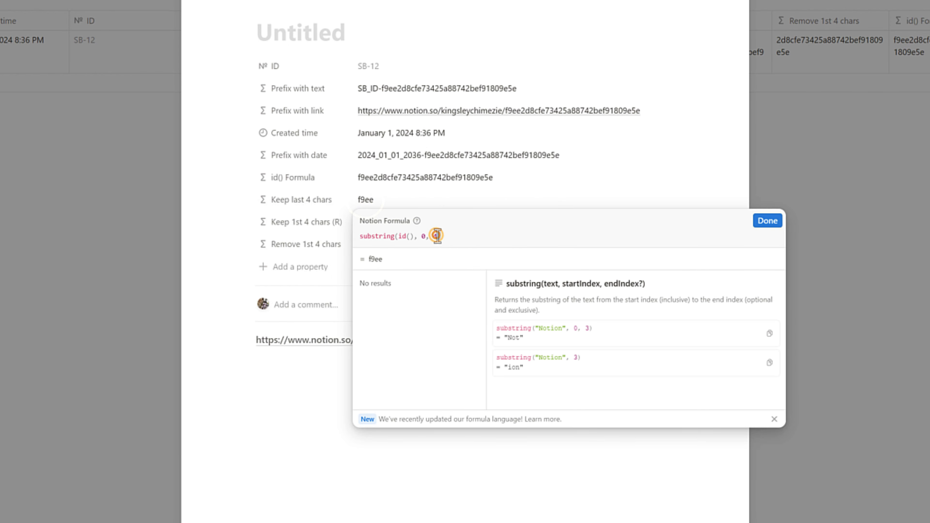
triple_click(438, 237)
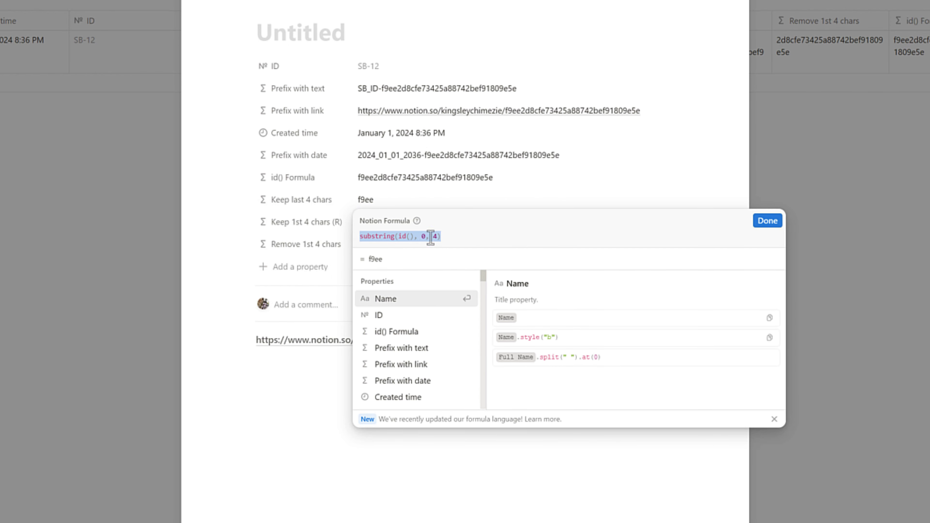
left_click(437, 236)
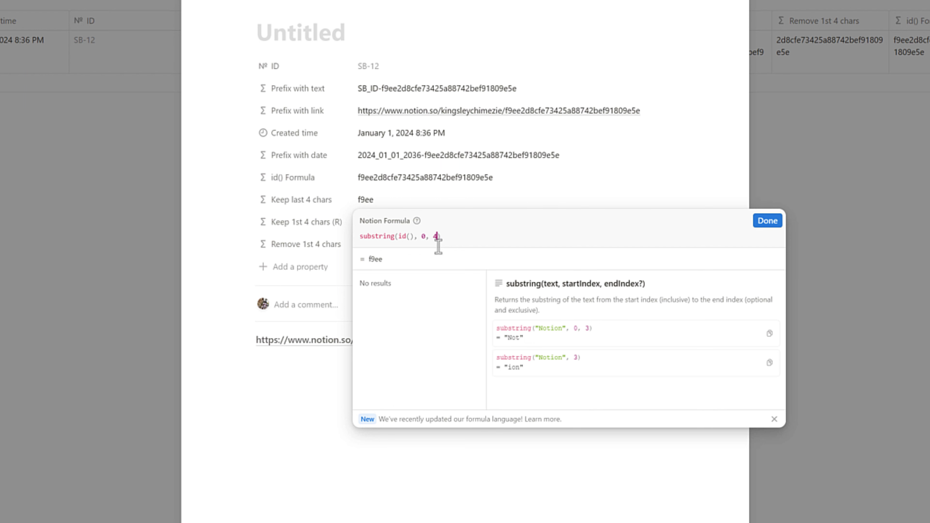
double_click(435, 236)
key("BackSpace")
key("BackSpace")
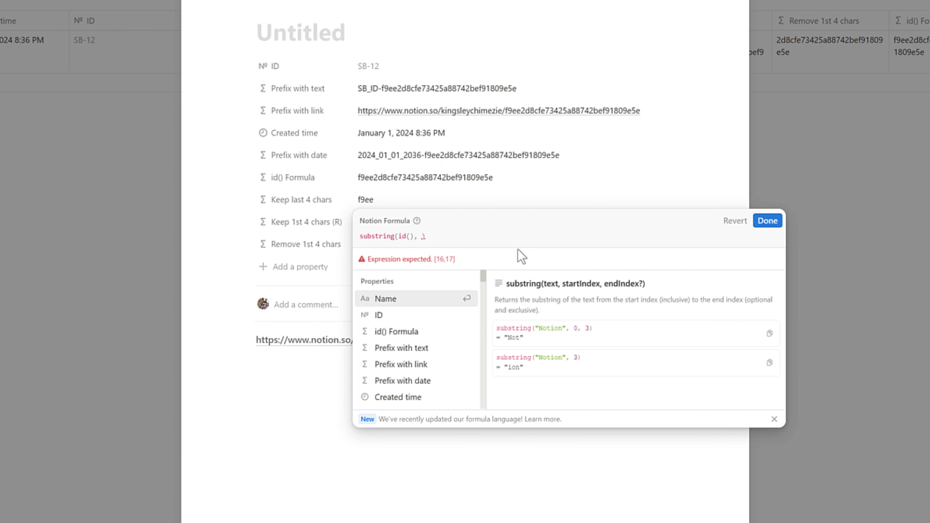
Step: Make the formula substring(id(), length(id())-4) so it shows 9e5e
type("len")
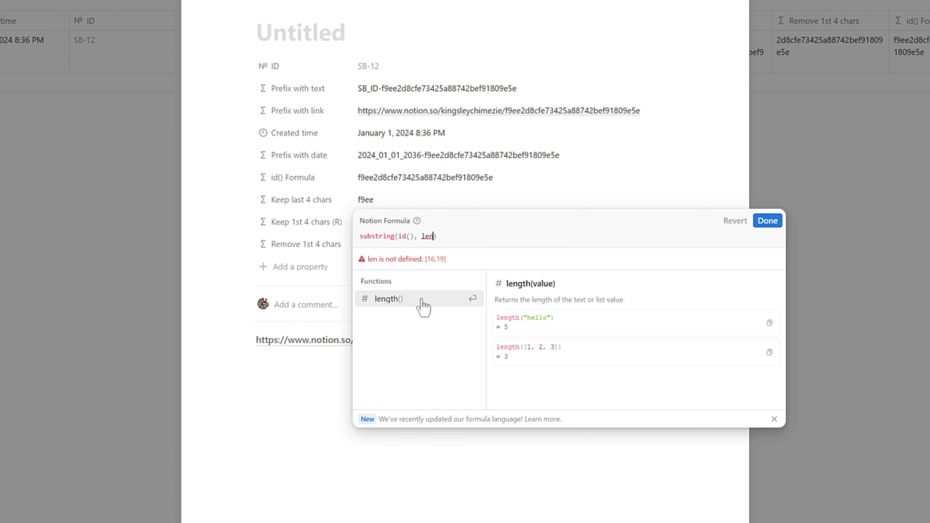
left_click(429, 303)
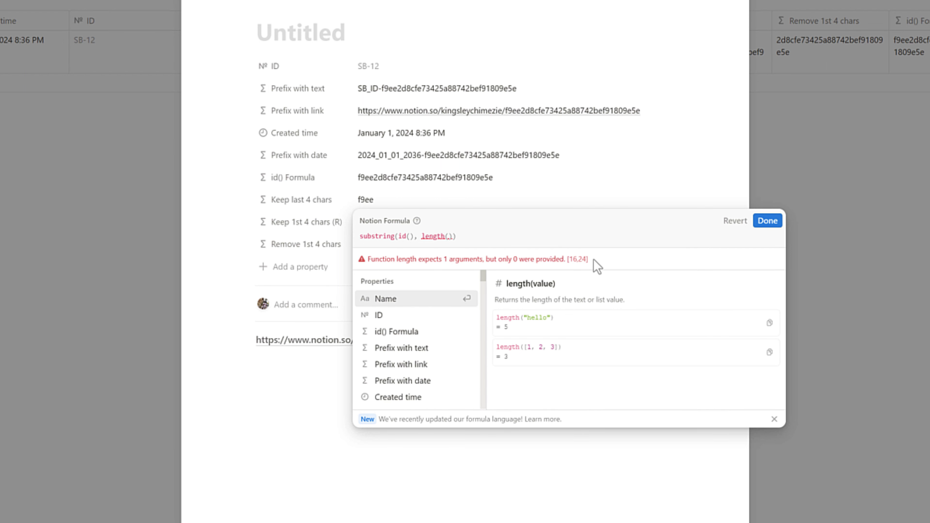
type("id")
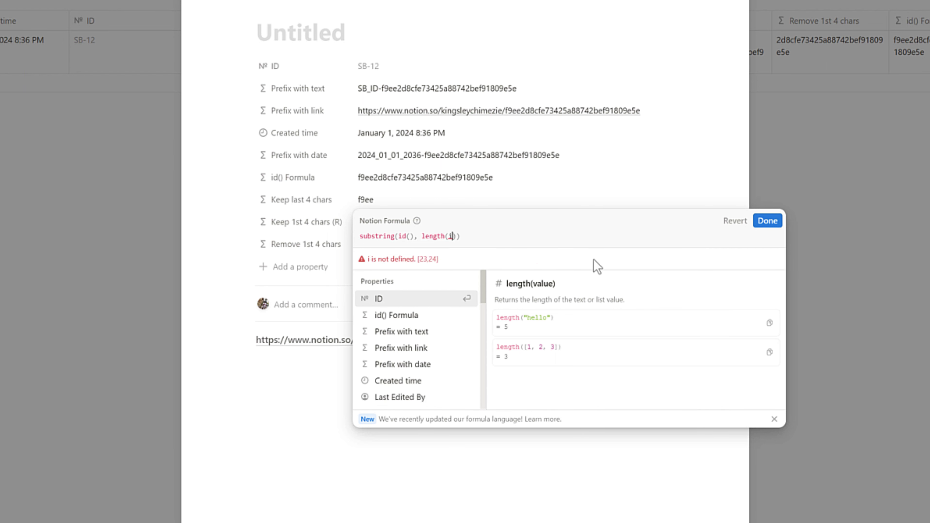
type("()")
double_click(455, 238)
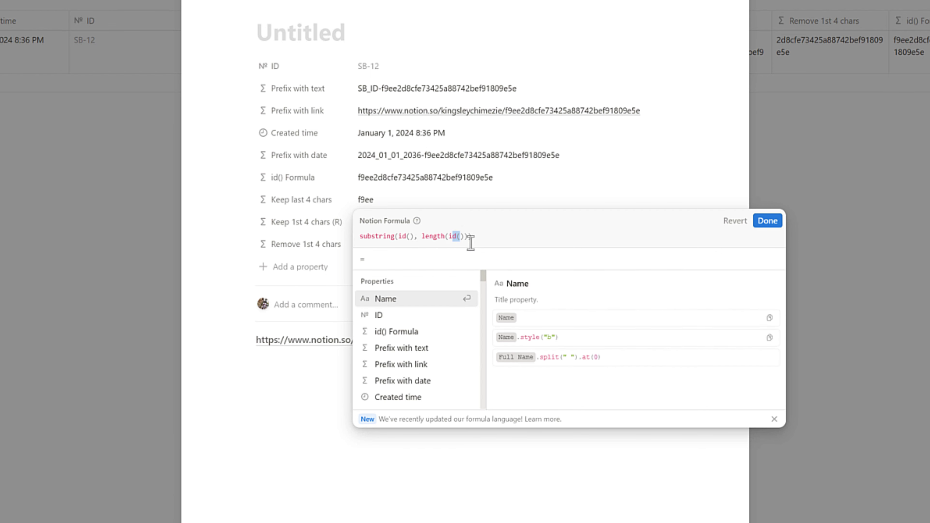
left_click(465, 238)
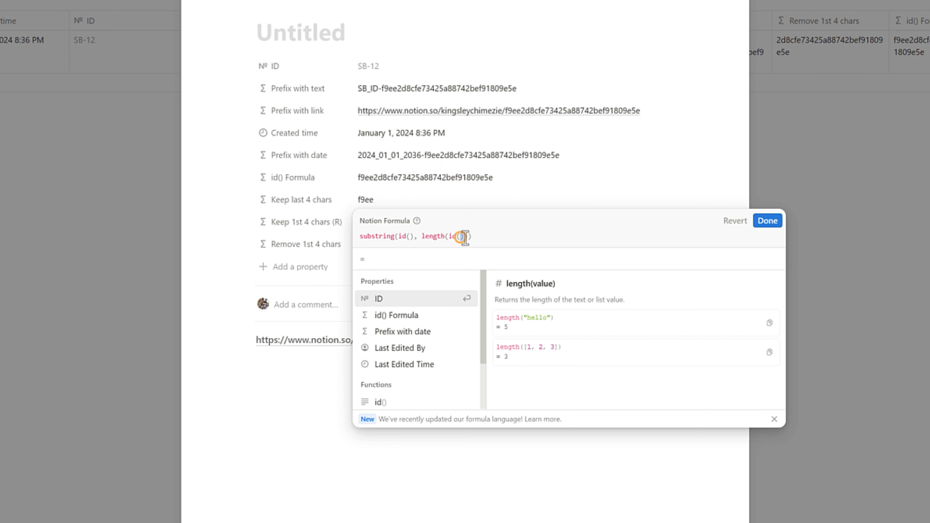
double_click(468, 236)
left_click(468, 236)
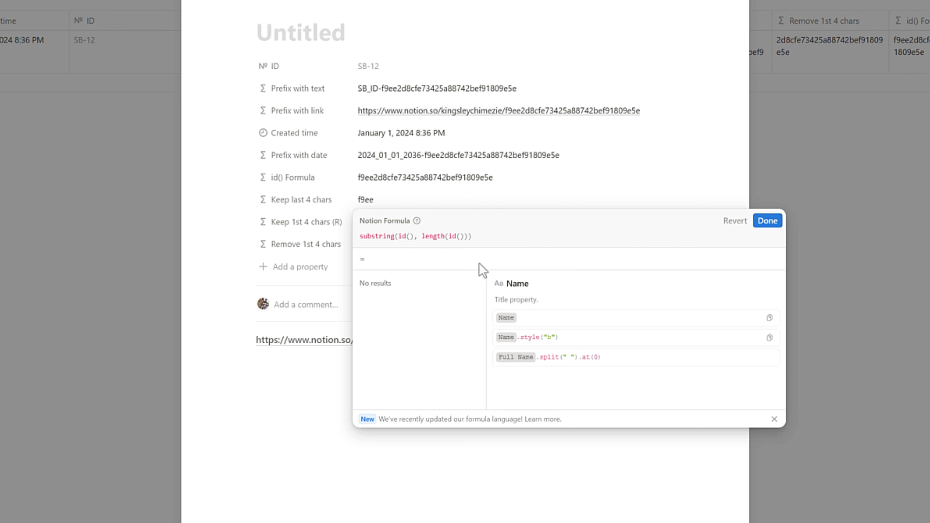
type("-4")
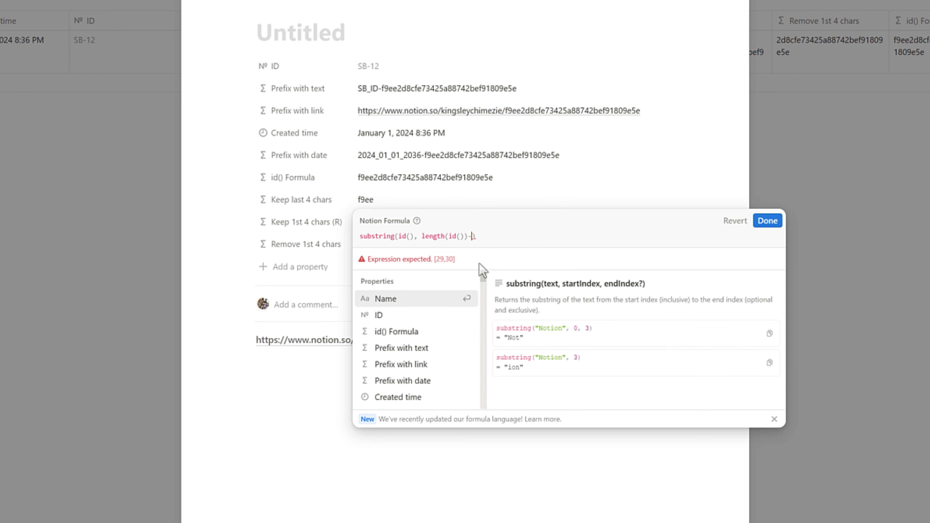
left_click(487, 183)
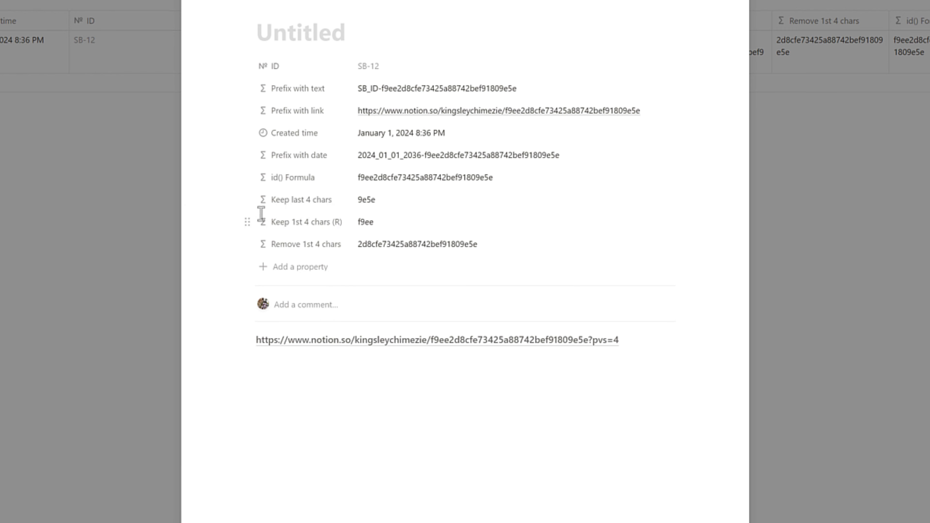
Step: Duplicate Keep last 4 chars, place the copy above it, and rename it 'Remove last 4 chars (R)'
left_click(246, 199)
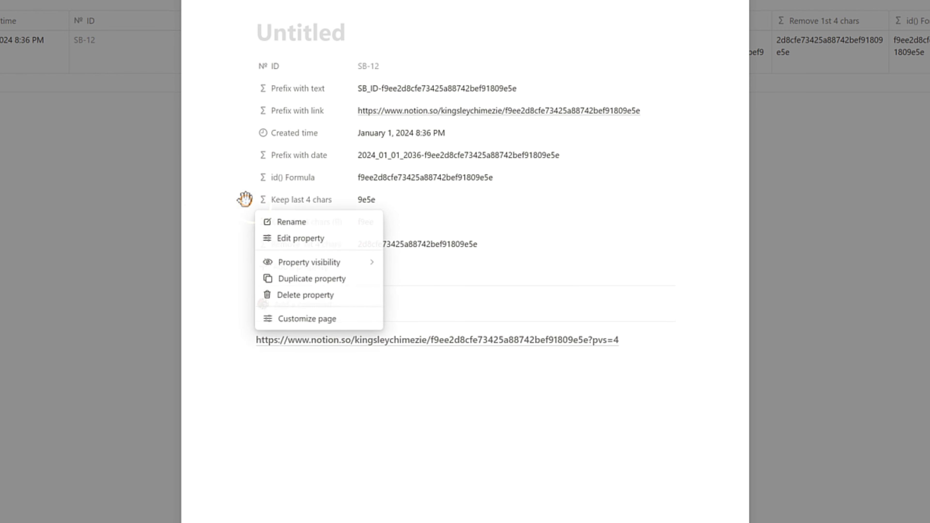
left_click(293, 278)
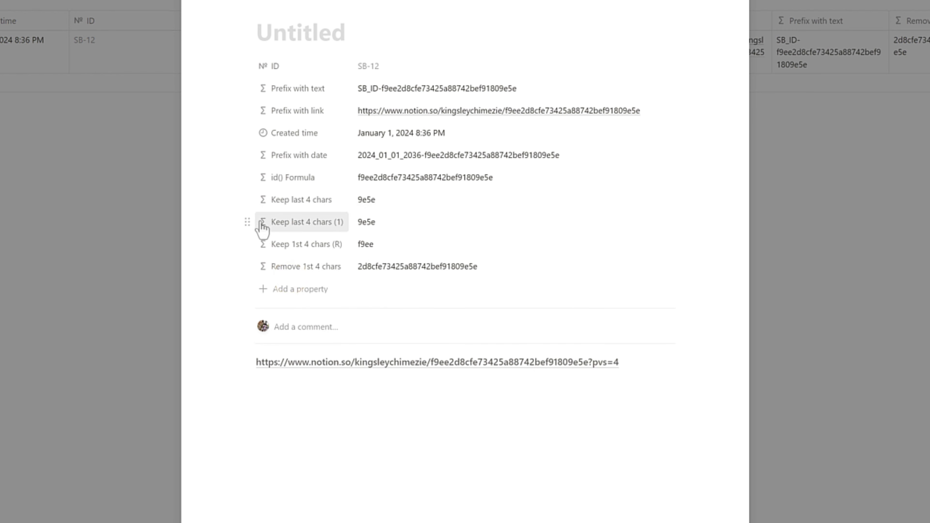
left_click_drag(264, 221, 265, 202)
left_click(295, 201)
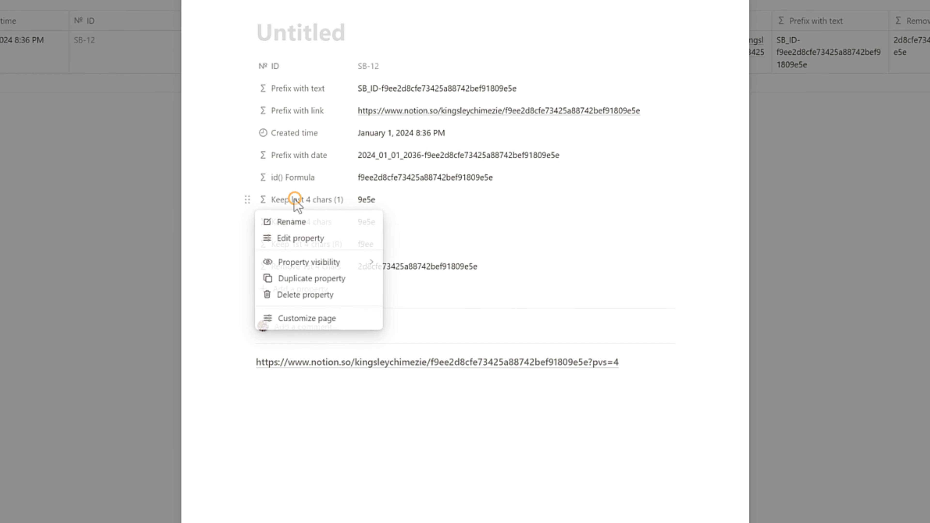
left_click(285, 239)
double_click(292, 224)
type("Remove last 4 chars (R")
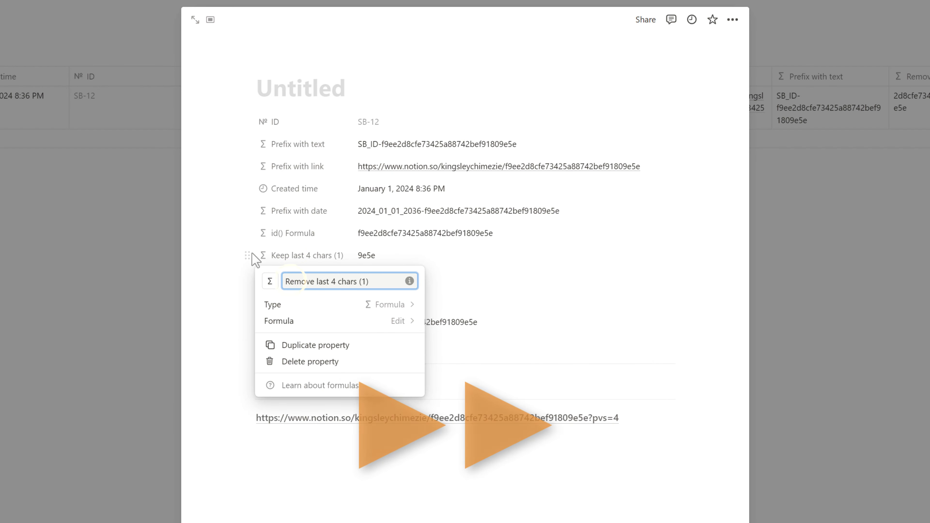
Step: Change its formula to substring(id(), 0, length(id())-4), previewing f9ee2d8cfe73425a88742bef9180
left_click(398, 321)
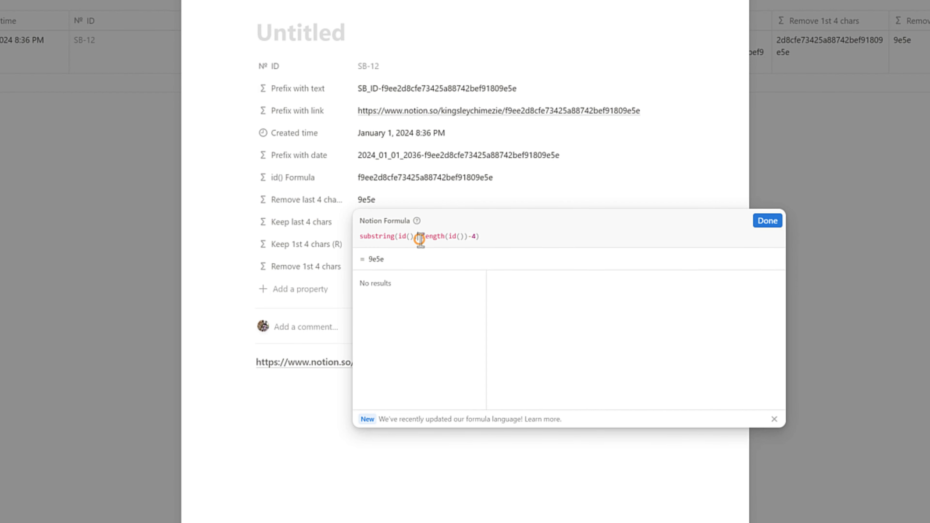
left_click(418, 236)
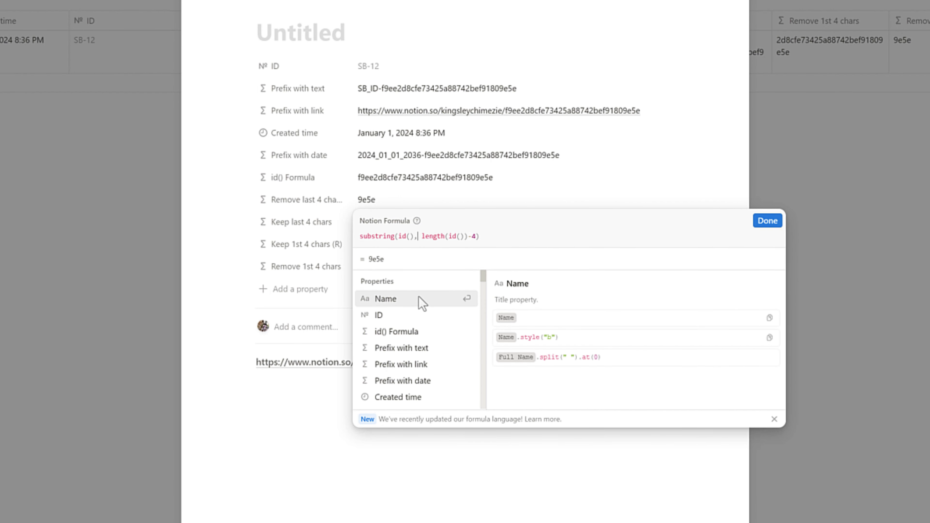
type("0 ")
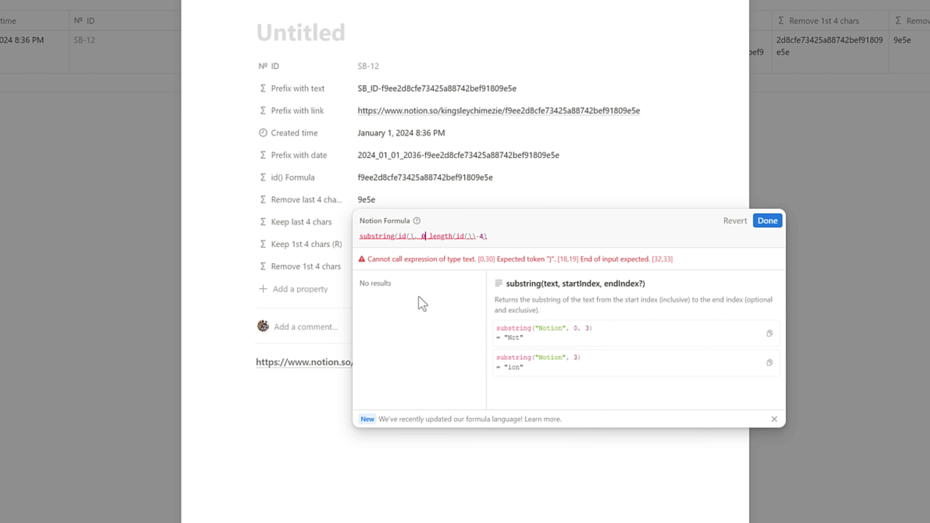
type(",")
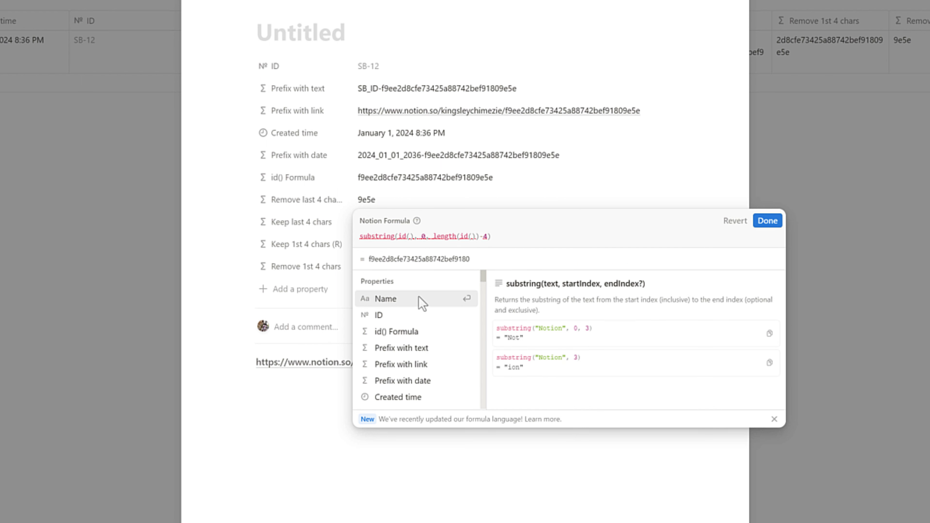
left_click(768, 221)
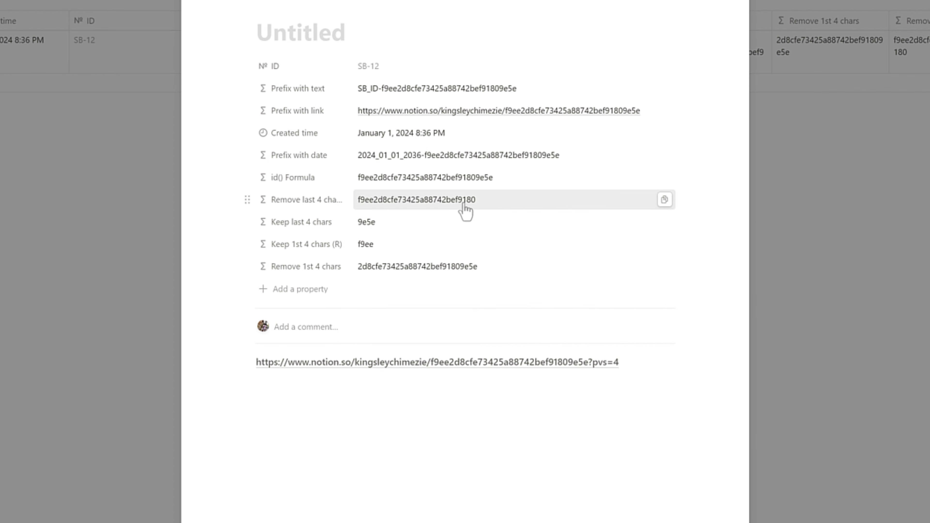